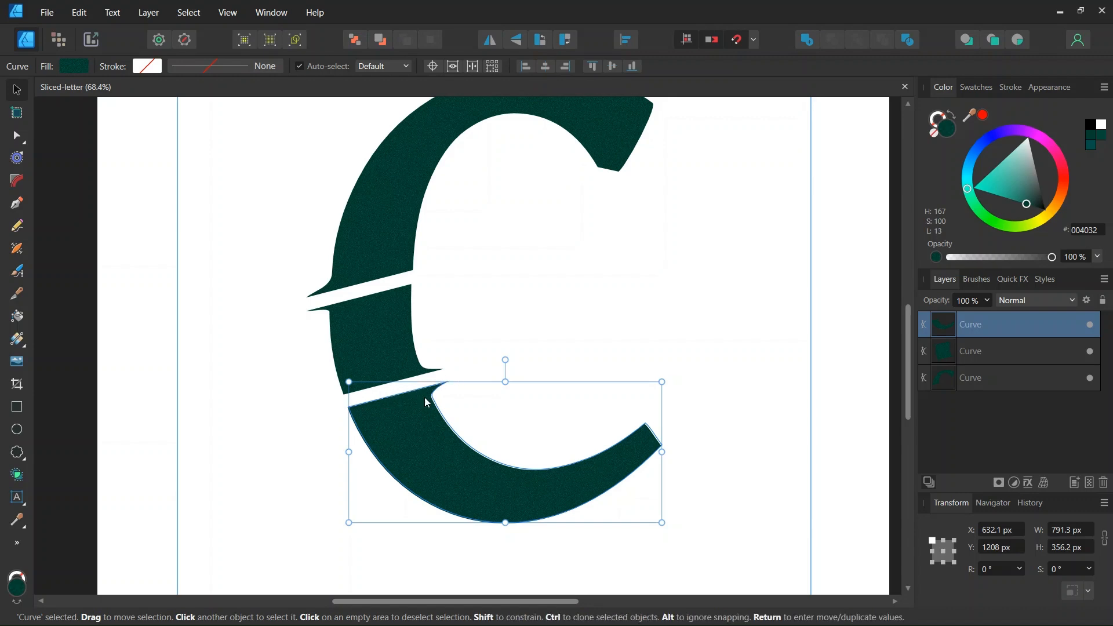
pyautogui.scroll(-1, 426, 401)
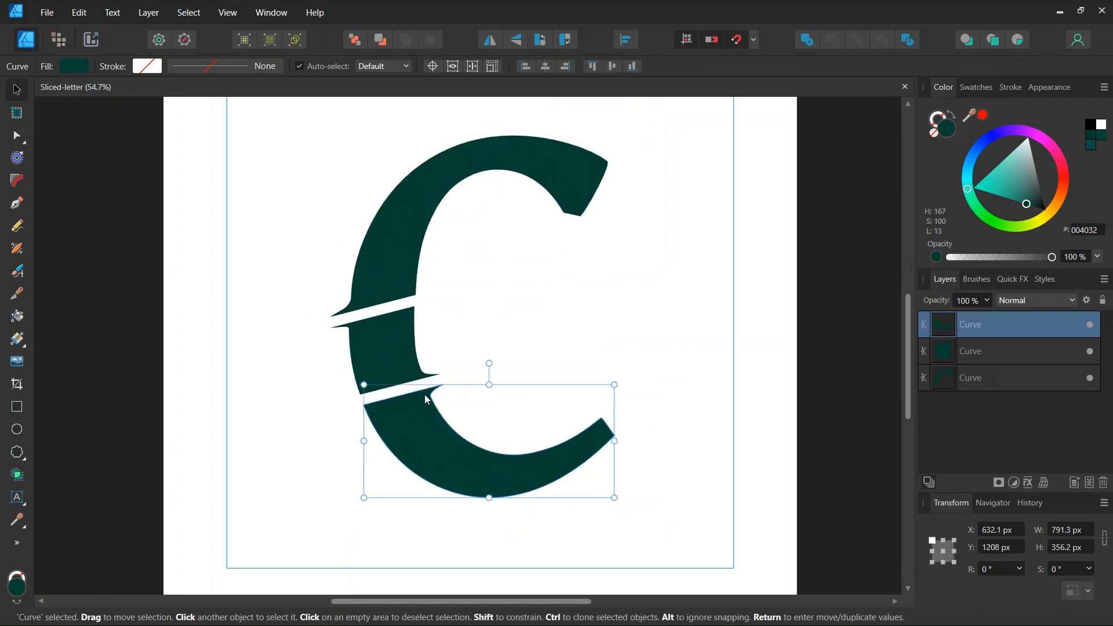
pyautogui.click(47, 12)
pyautogui.press('Escape')
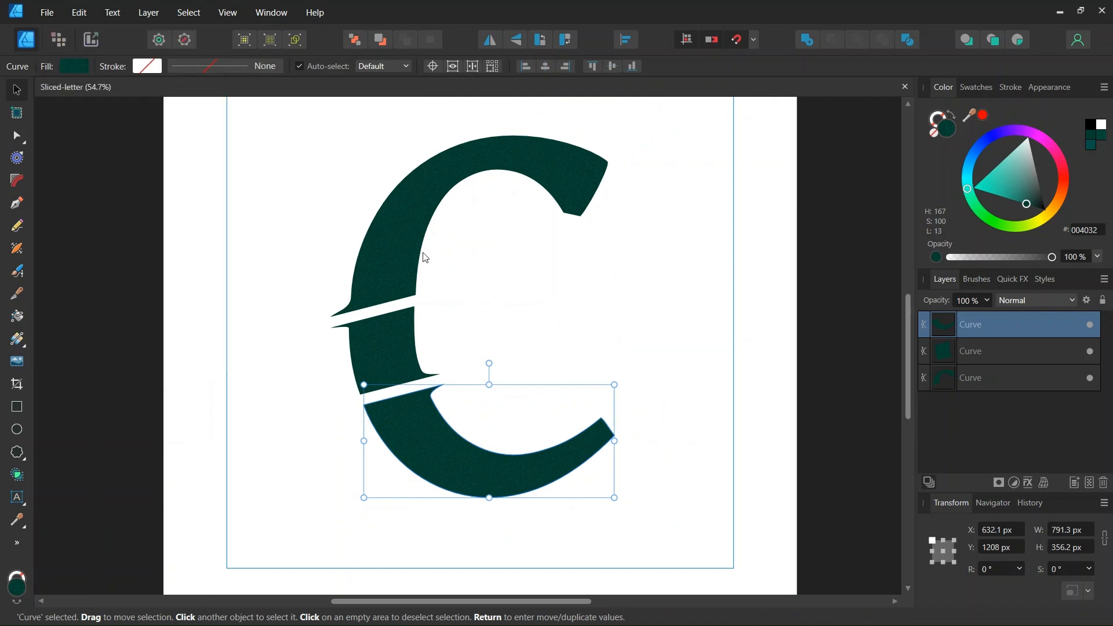
# - Create a new document in pixel units with a page size of 2000 × 2000 px
pyautogui.hotkey('ctrl', 'n')
pyautogui.click(706, 418)
pyautogui.click(703, 431)
pyautogui.click(570, 417)
pyautogui.write('2000')
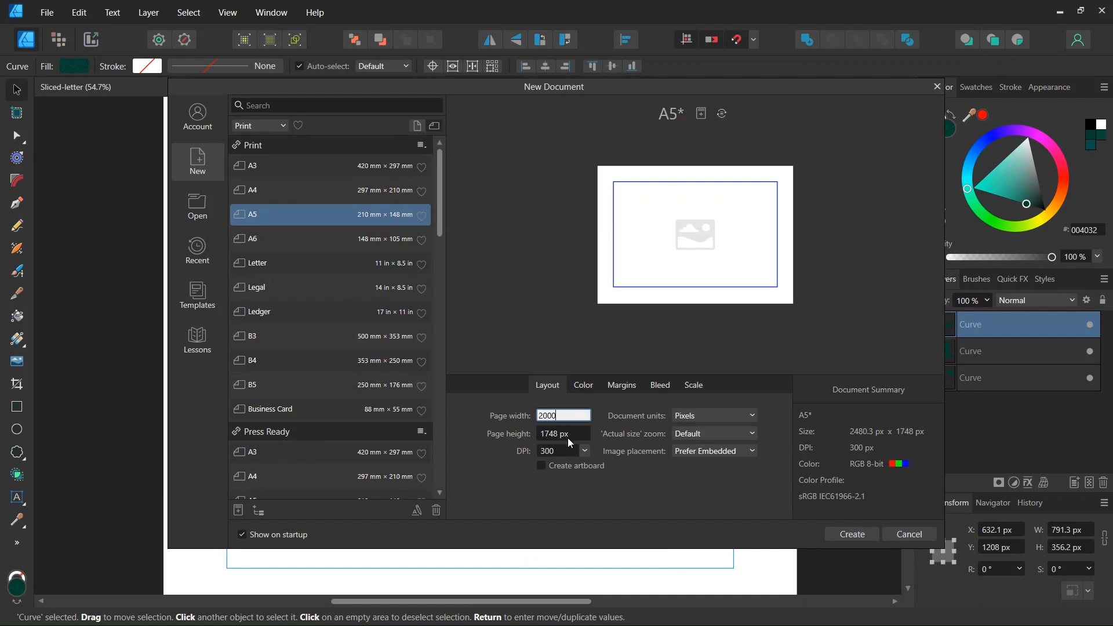
pyautogui.press('Tab')
pyautogui.write('2')
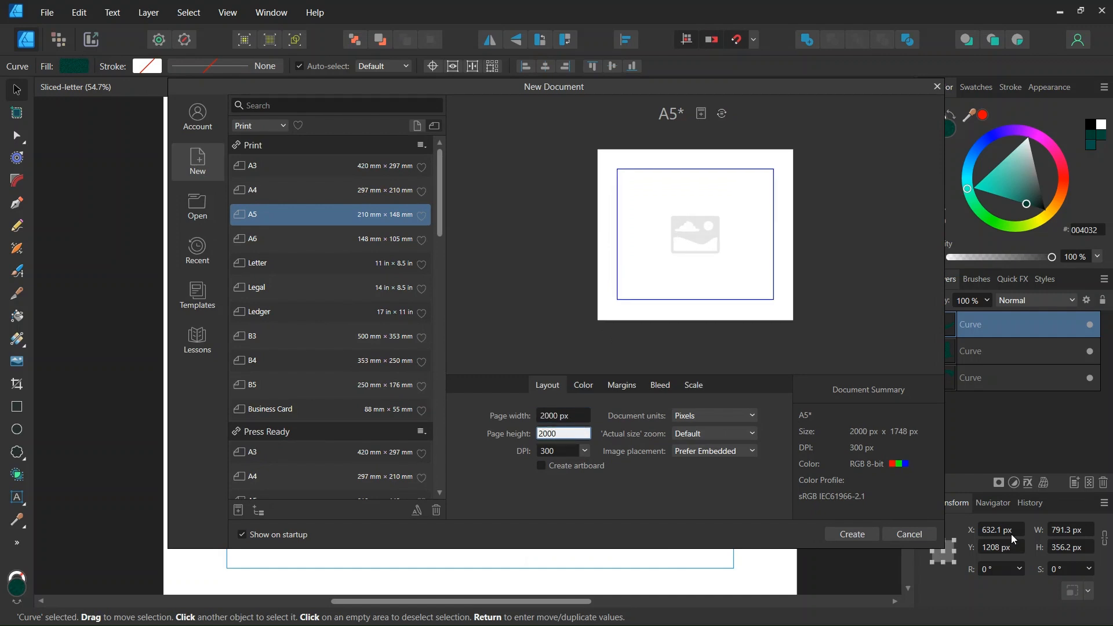
pyautogui.write('000')
pyautogui.click(859, 534)
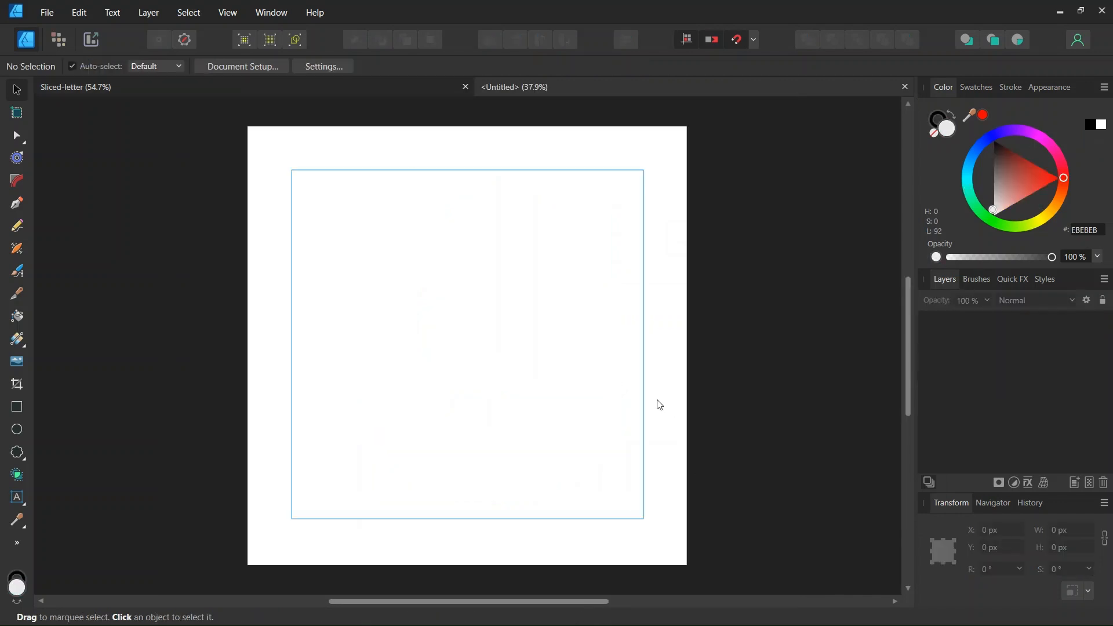
# - Set up the Artistic Text tool with the David Libre Bold font at 400 pt
pyautogui.scroll(1, 617, 394)
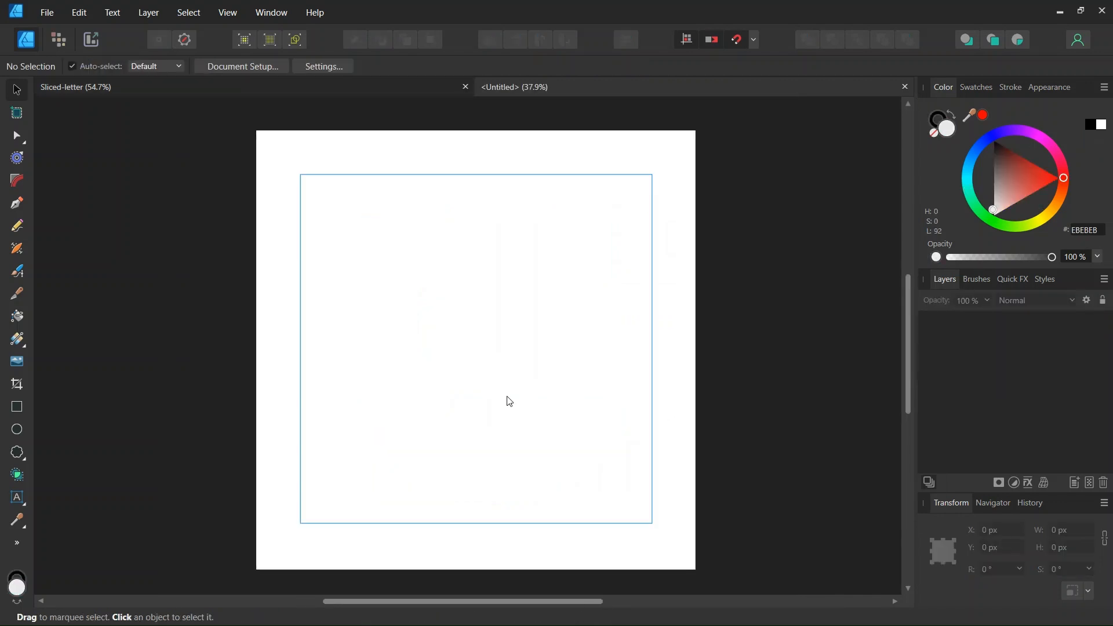
pyautogui.click(27, 507)
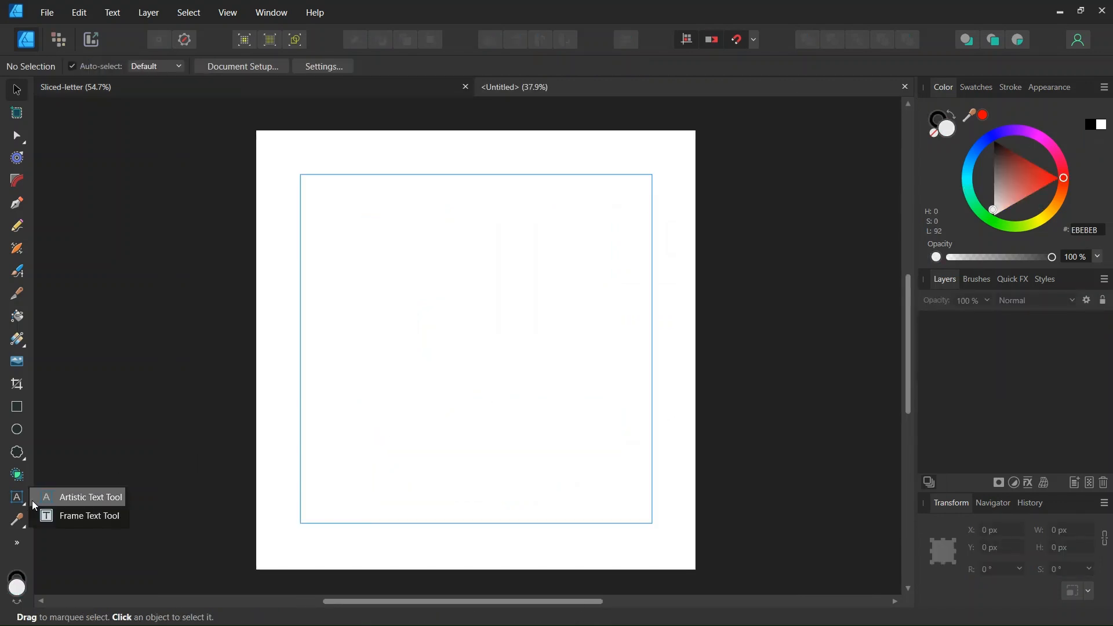
pyautogui.click(74, 495)
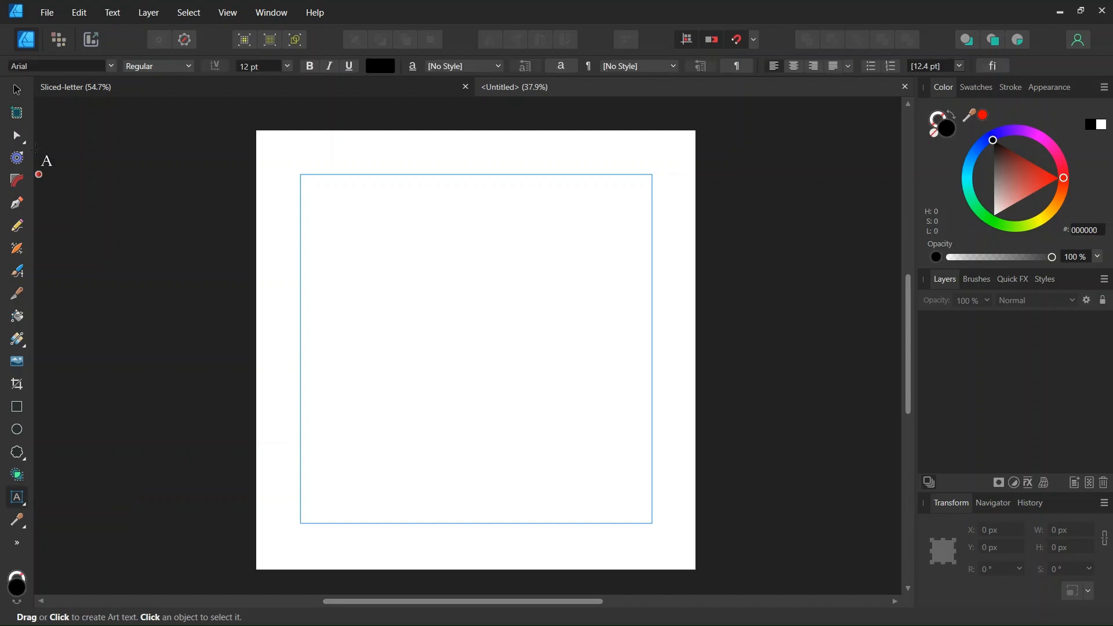
pyautogui.click(36, 67)
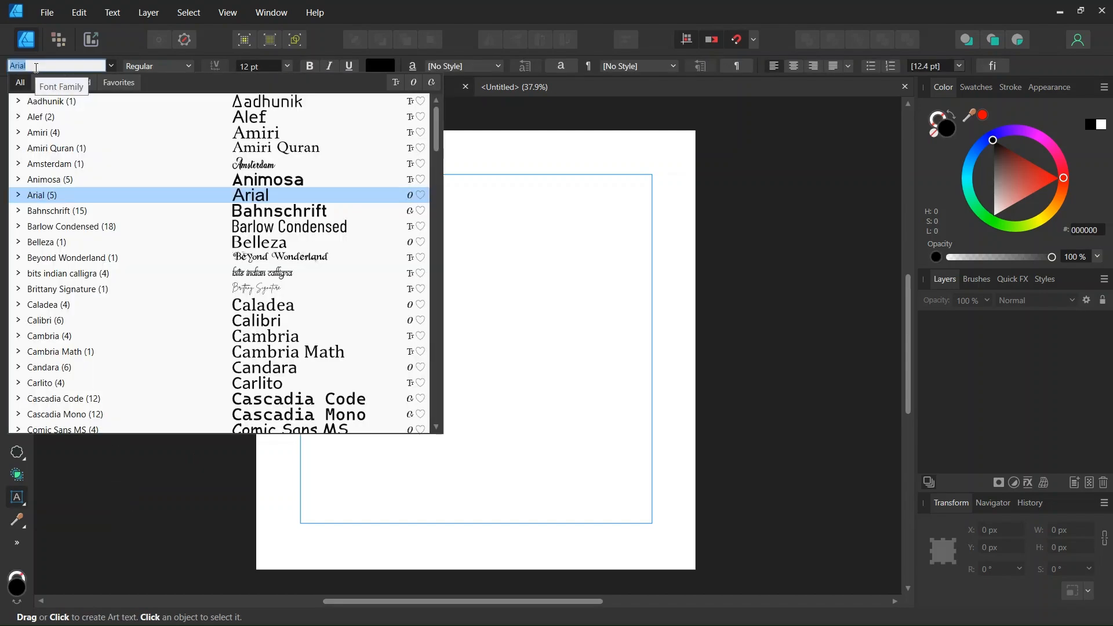
pyautogui.write('dav')
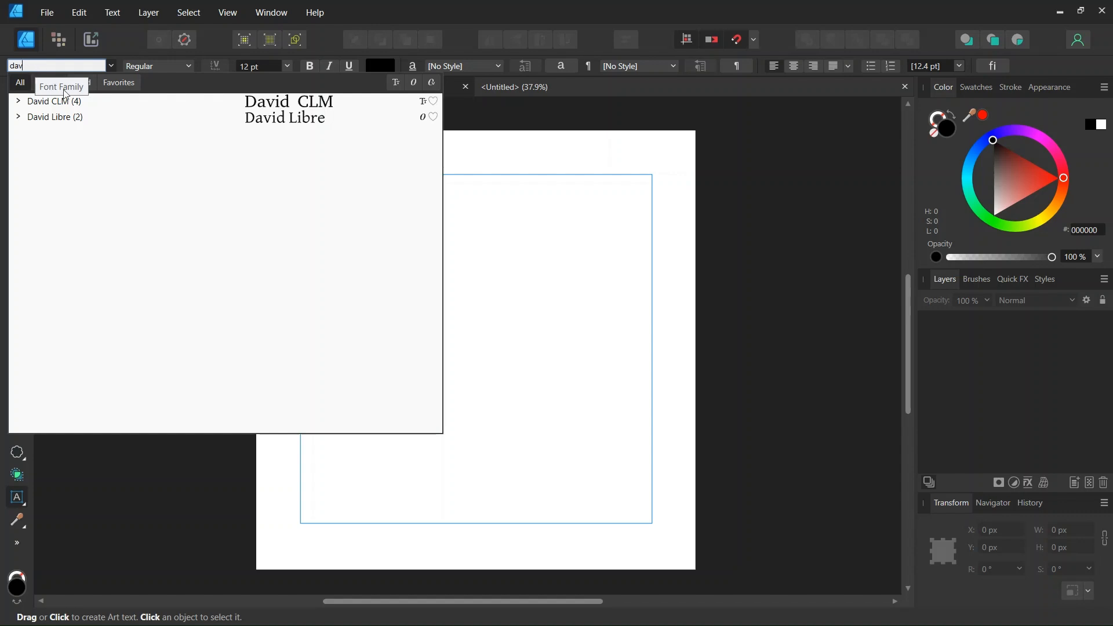
pyautogui.click(34, 118)
pyautogui.click(18, 117)
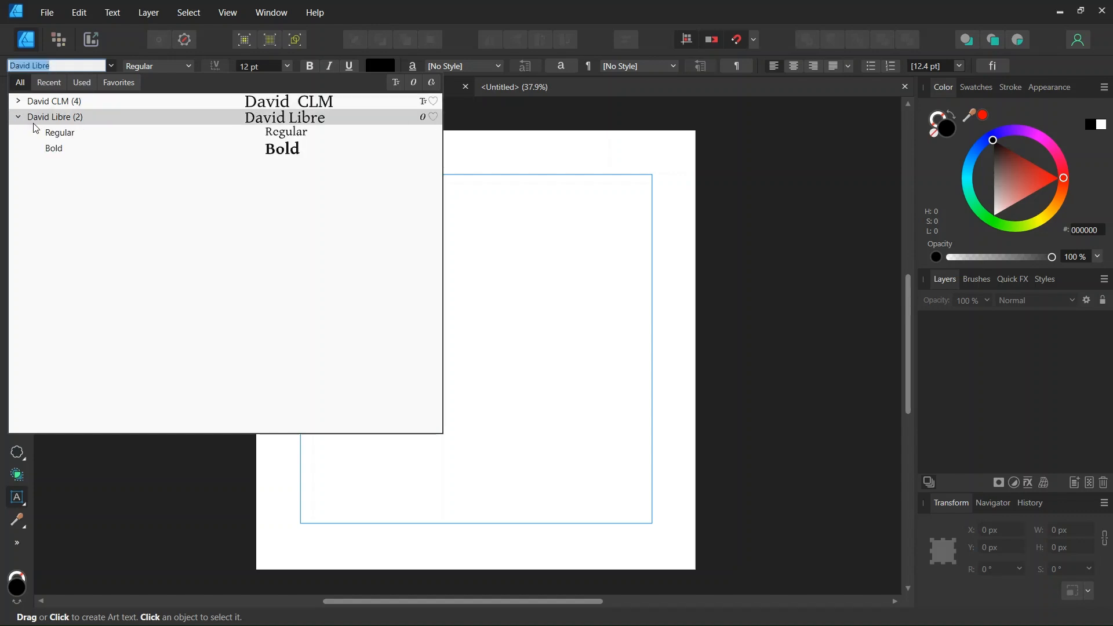
pyautogui.click(54, 147)
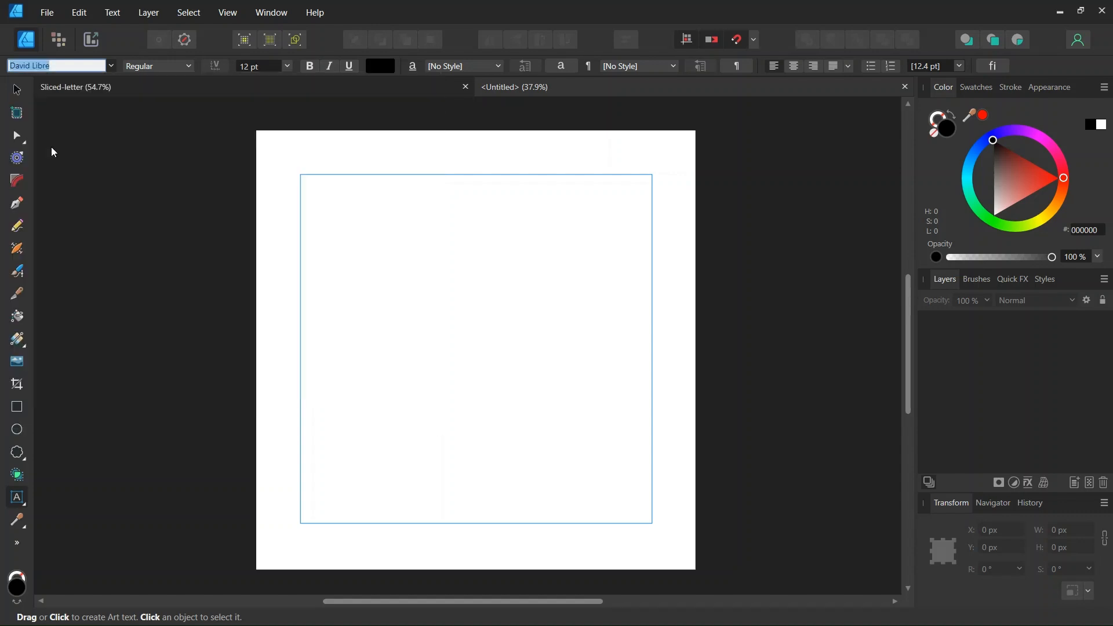
pyautogui.click(259, 67)
pyautogui.write('4')
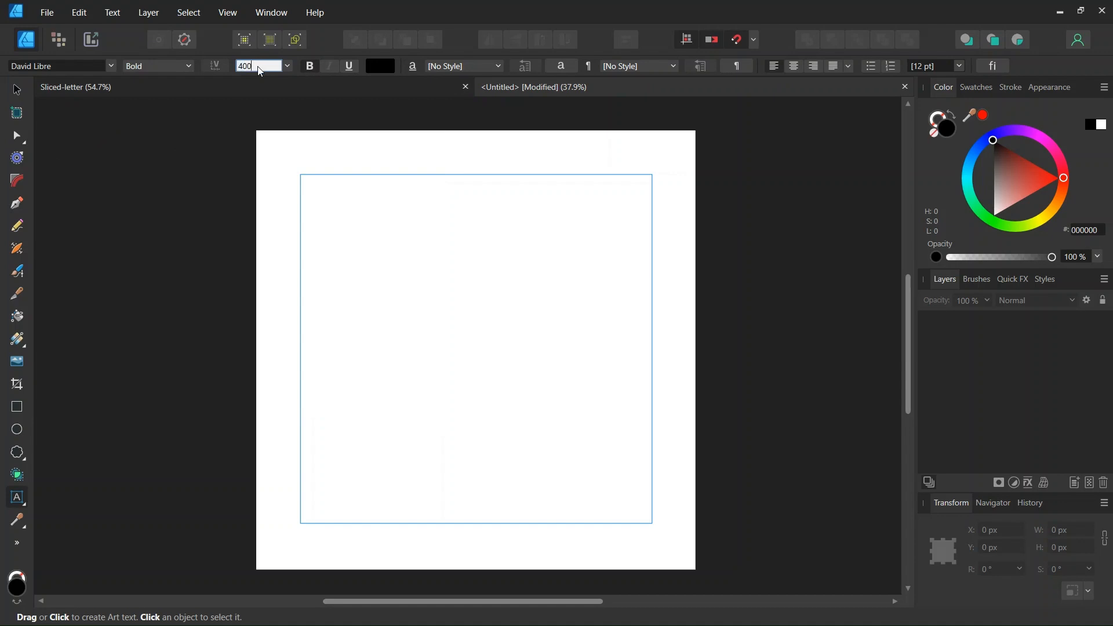
pyautogui.press('Return')
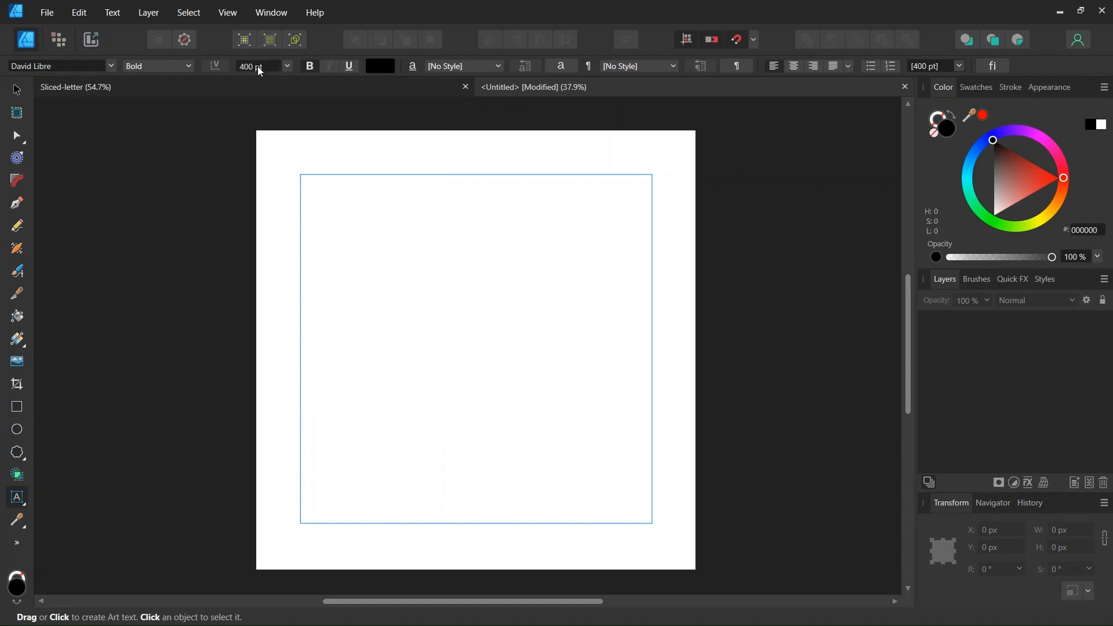
# - Set the text colour to dark green #00412E
pyautogui.click(381, 66)
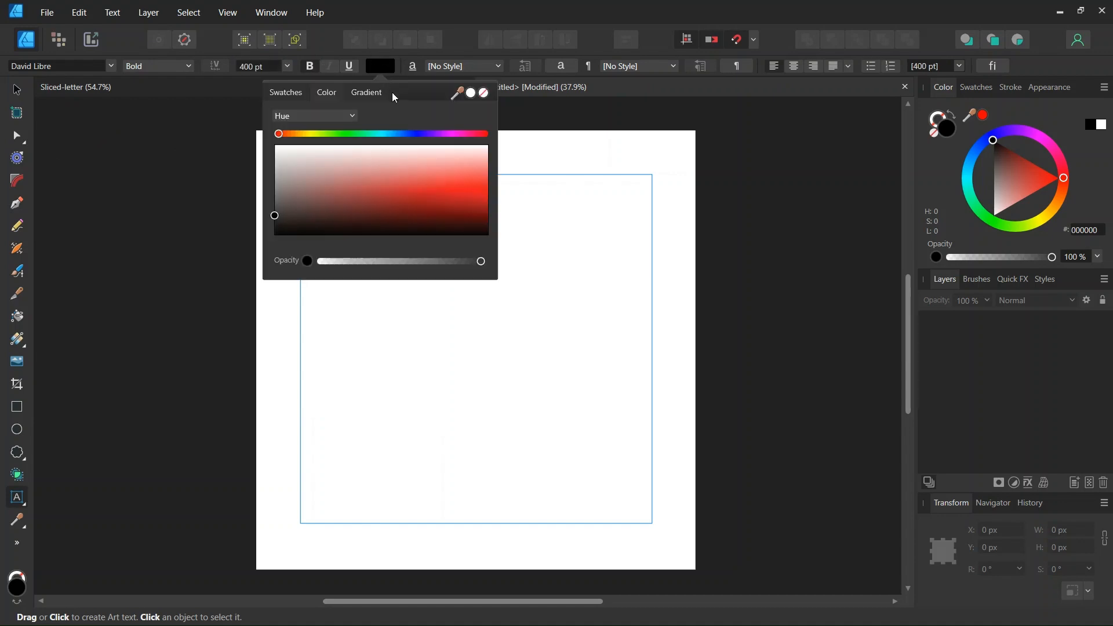
pyautogui.click(374, 136)
pyautogui.moveTo(455, 203); pyautogui.dragTo(494, 231)
# - Add the artistic text "C" to the page and move it to the page's centre
pyautogui.click(479, 344)
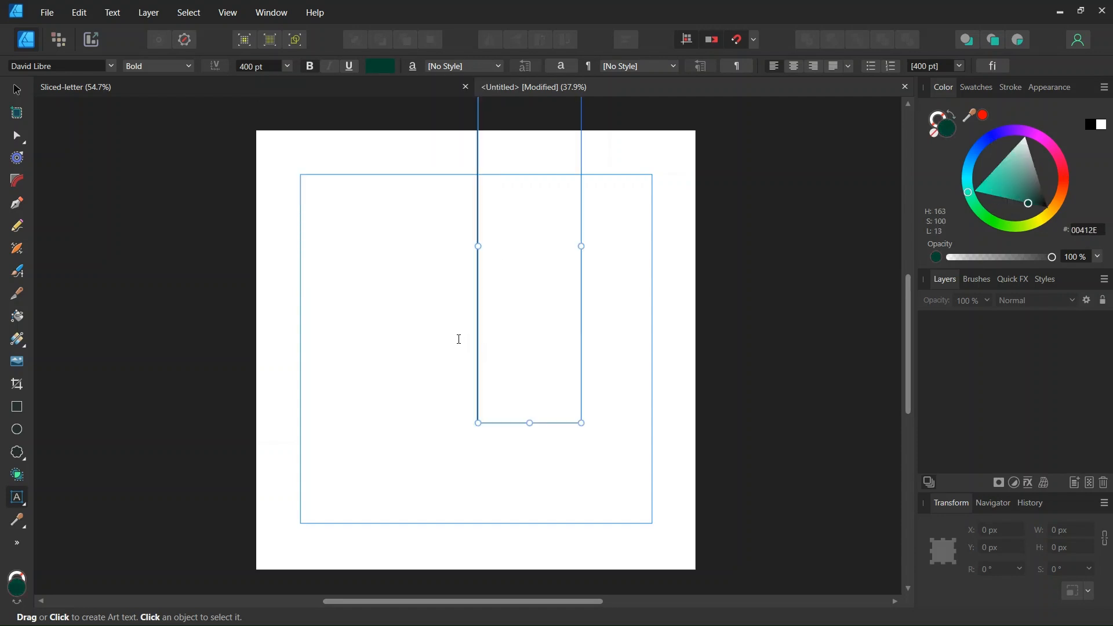
pyautogui.write('C')
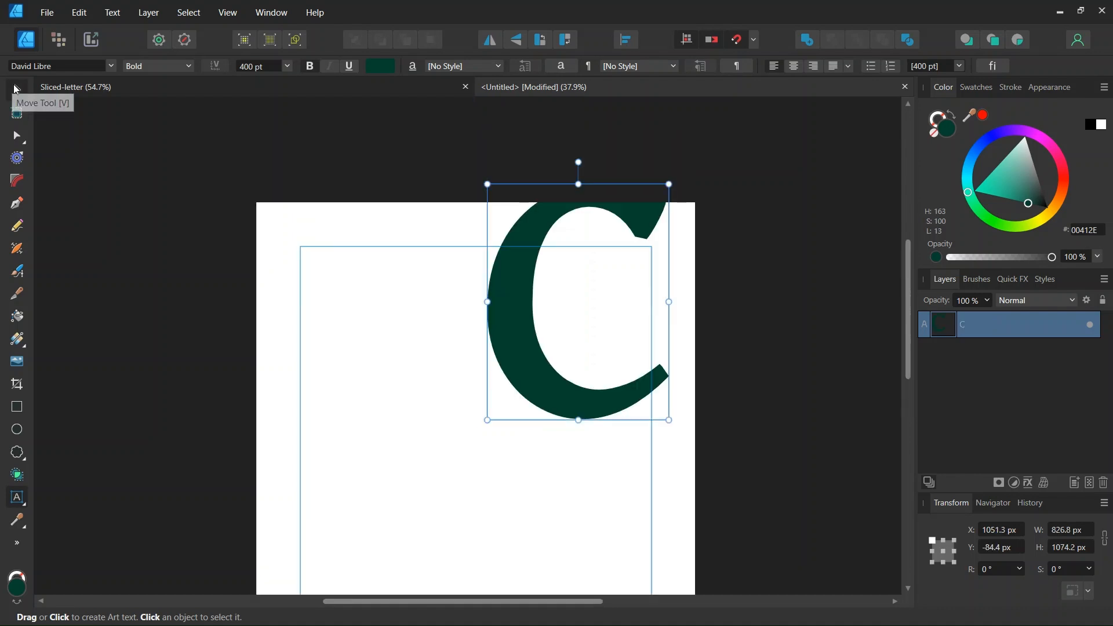
pyautogui.press('Escape')
pyautogui.moveTo(525, 281); pyautogui.dragTo(423, 406)
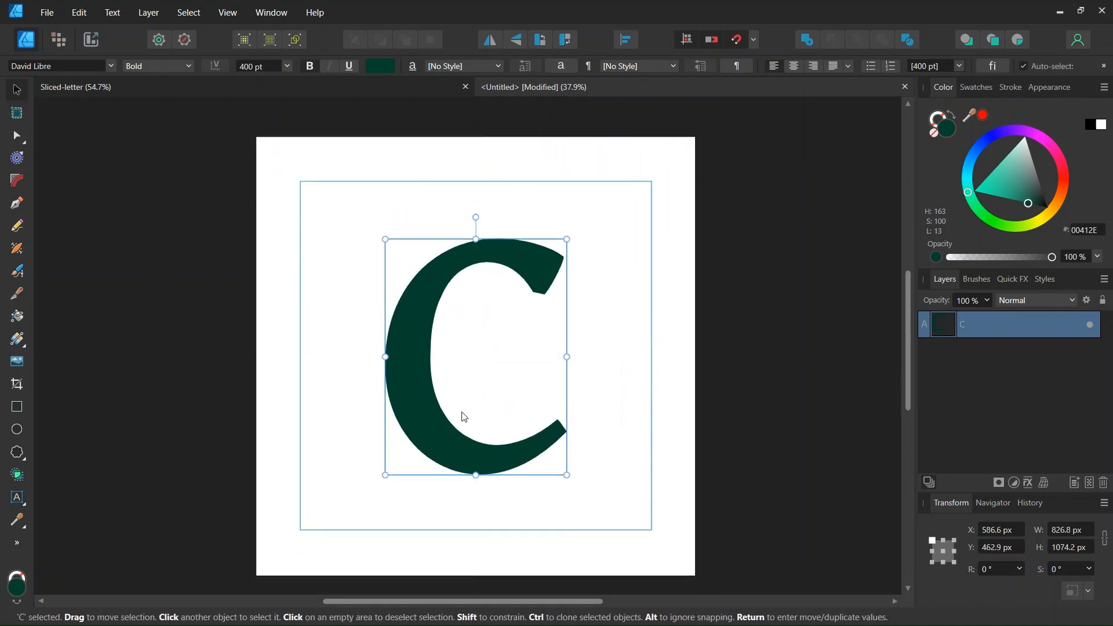
# - Convert the letter C text to curves
pyautogui.scroll(1, 464, 413)
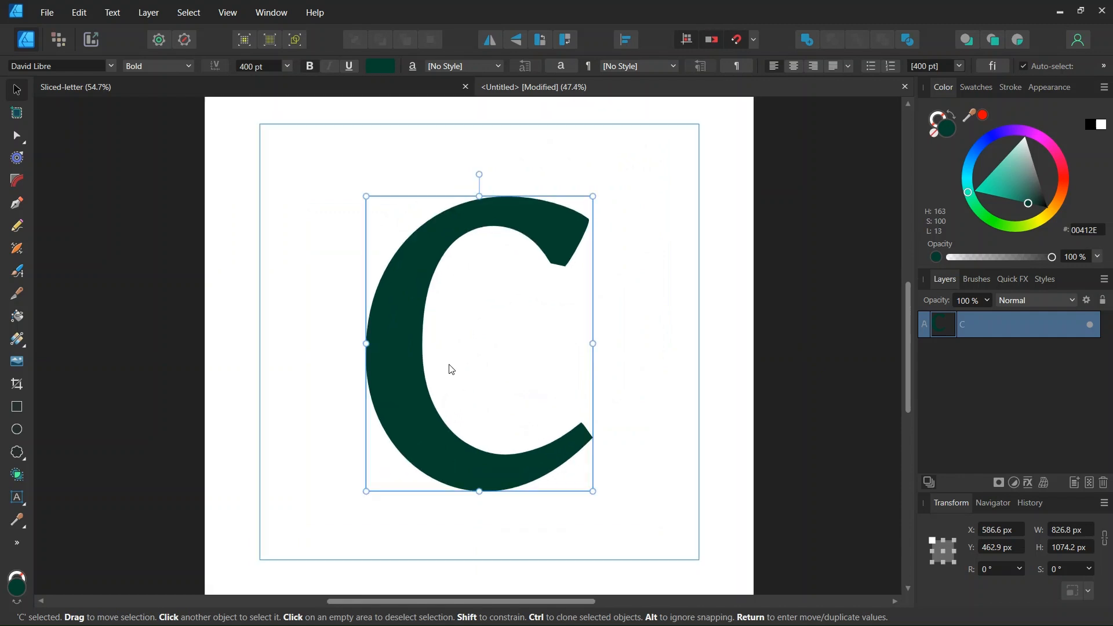
pyautogui.scroll(1, 454, 368)
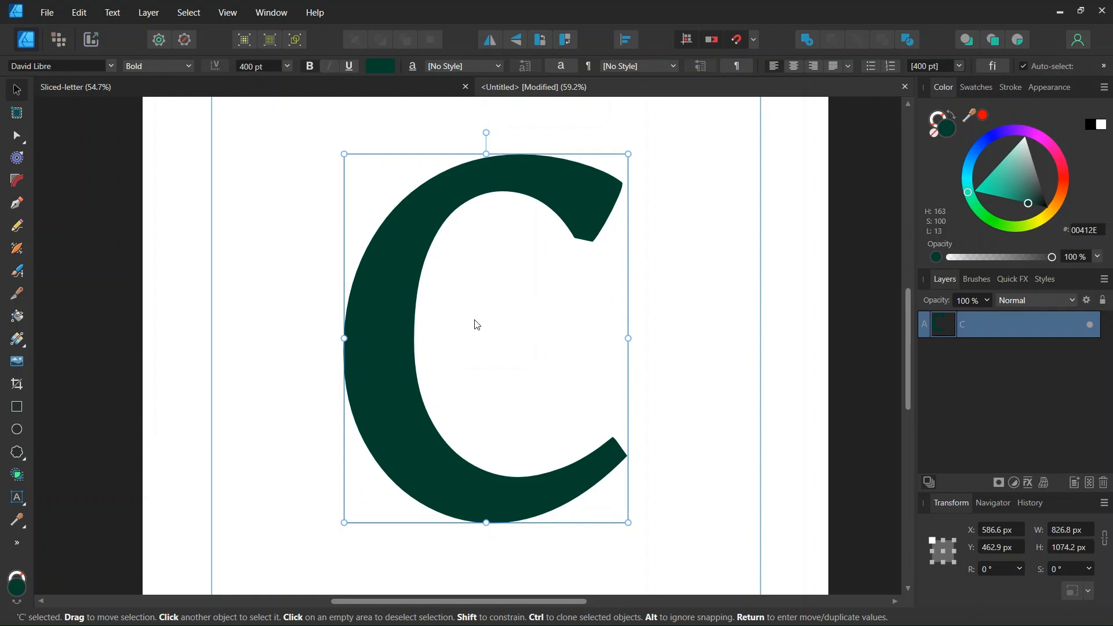
pyautogui.click(148, 12)
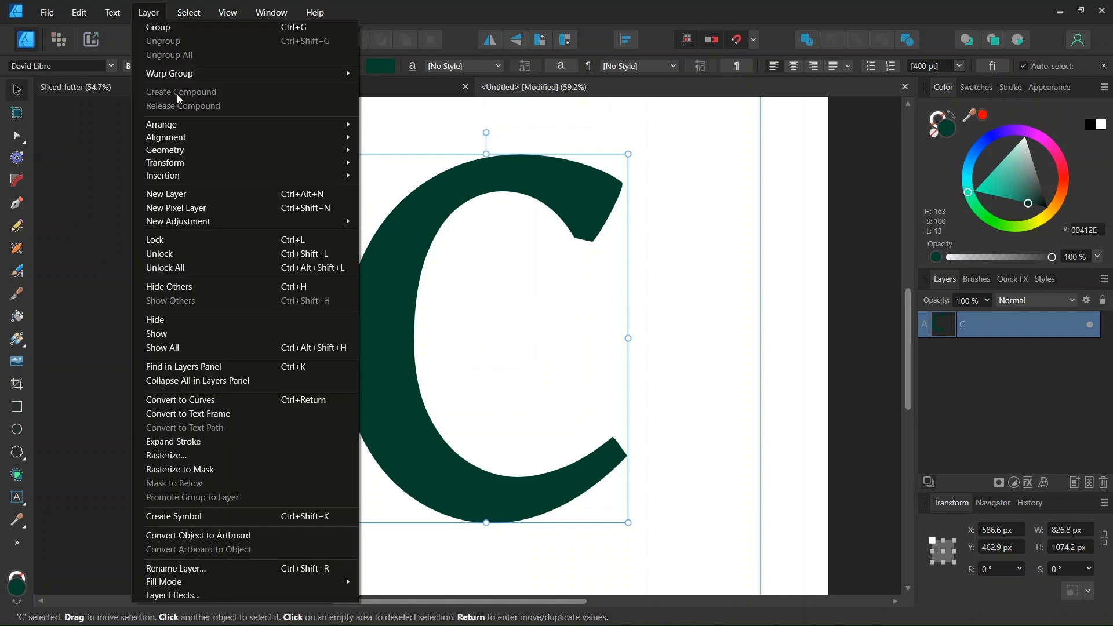
pyautogui.click(224, 400)
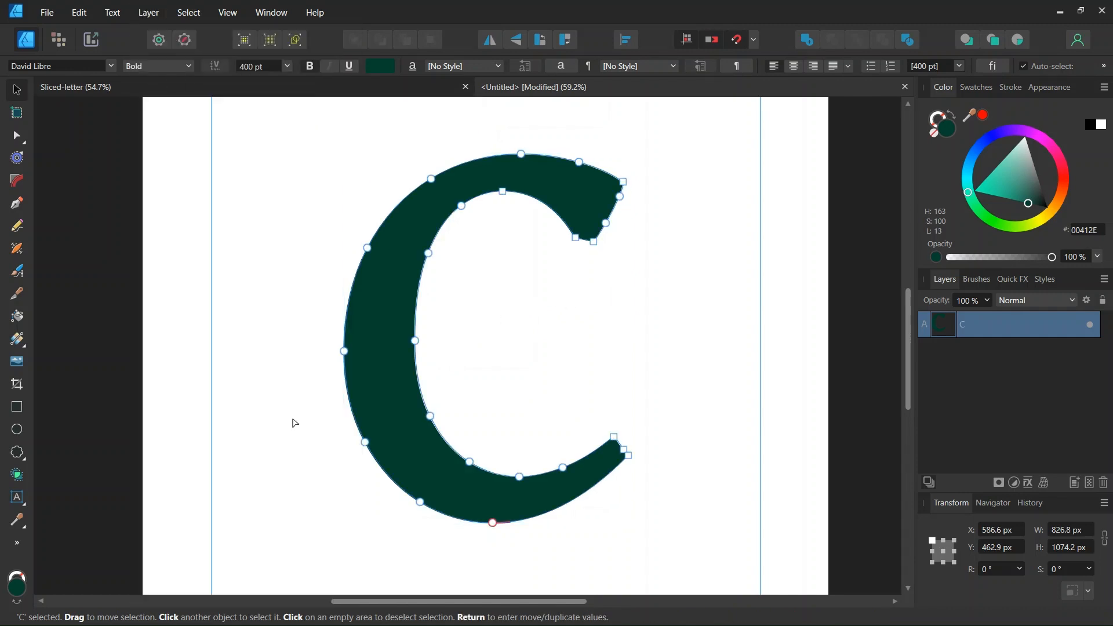
# - Deselect the letter and set up the Pen tool with no fill and no stroke
pyautogui.scroll(-1, 301, 412)
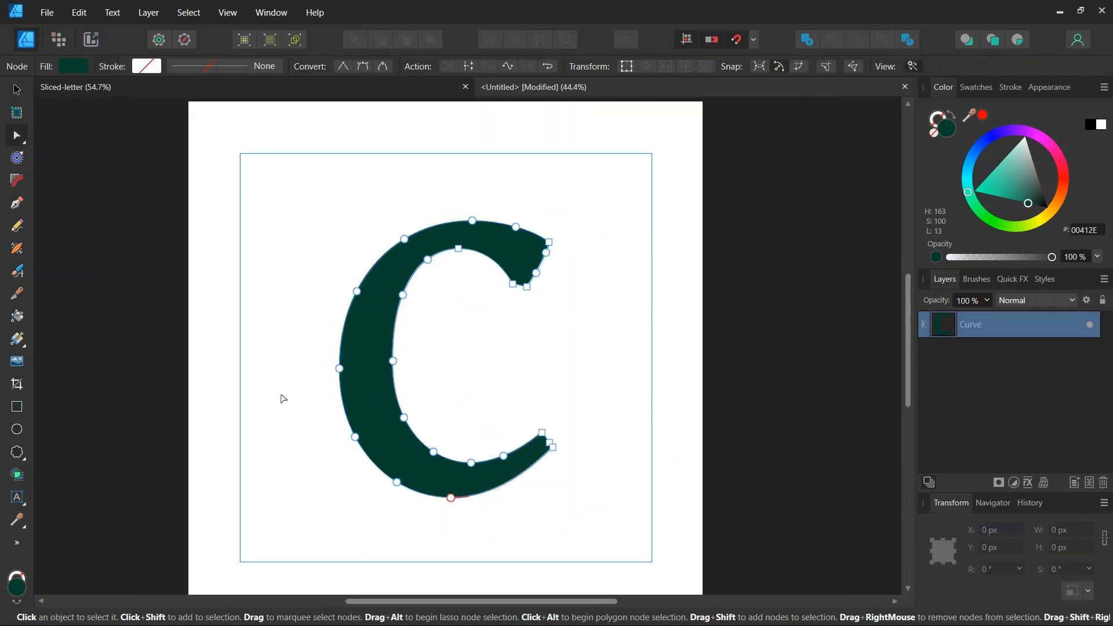
pyautogui.scroll(1, 275, 388)
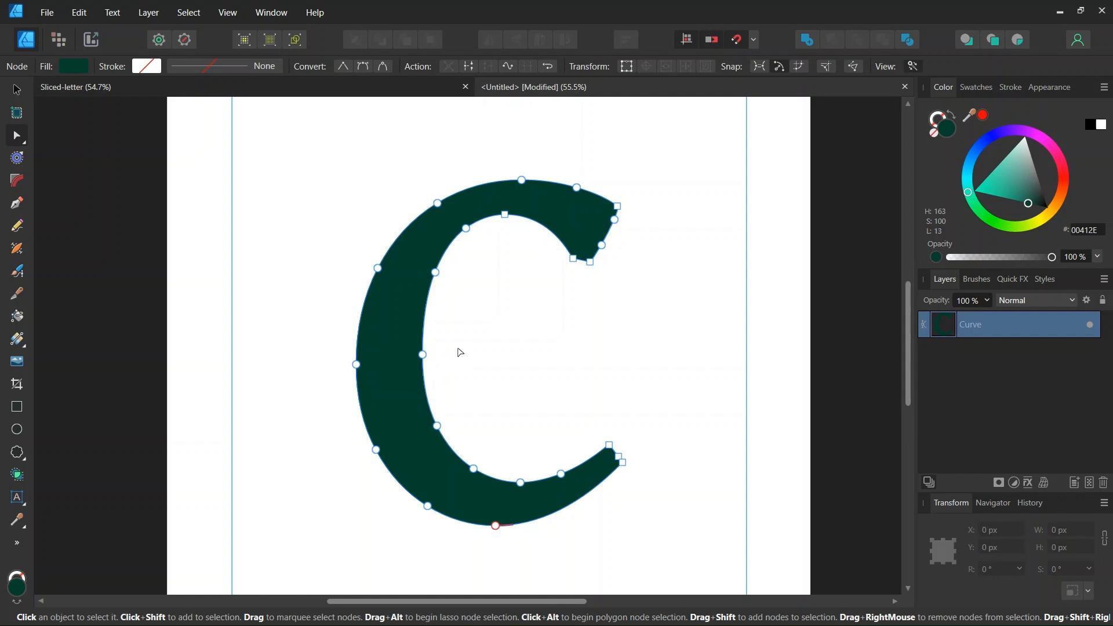
pyautogui.click(268, 300)
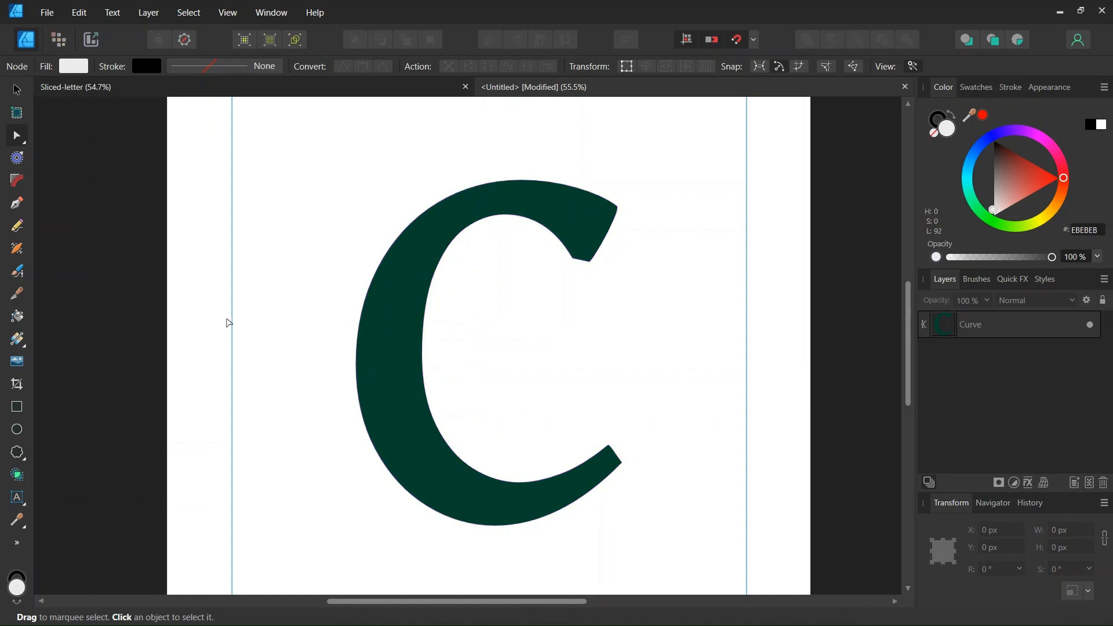
pyautogui.click(18, 203)
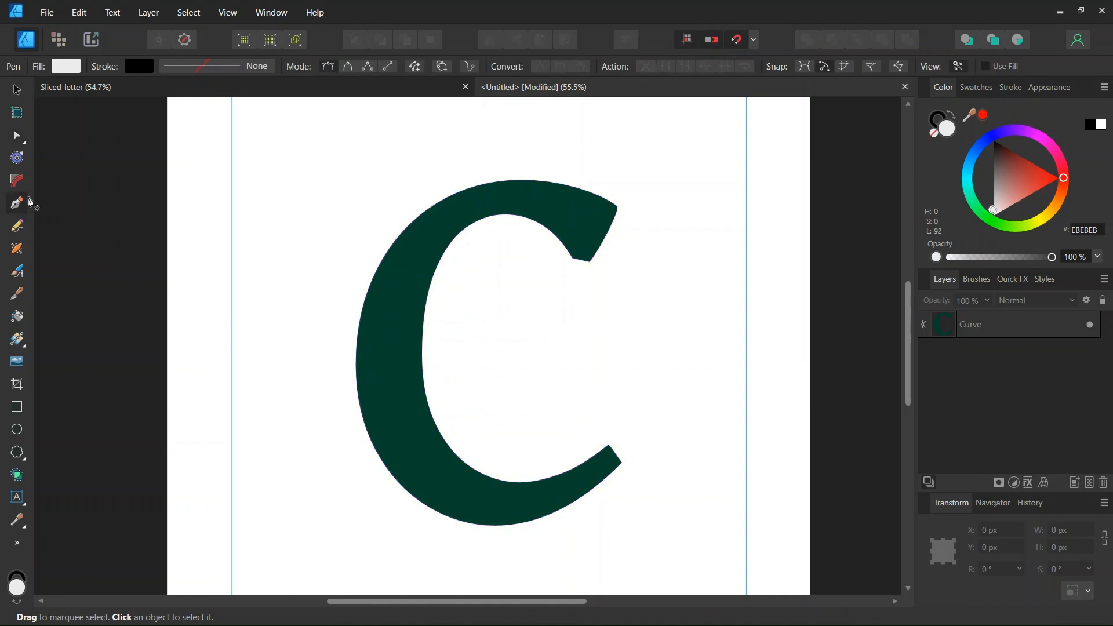
pyautogui.click(67, 68)
pyautogui.click(232, 93)
pyautogui.click(139, 67)
pyautogui.click(243, 94)
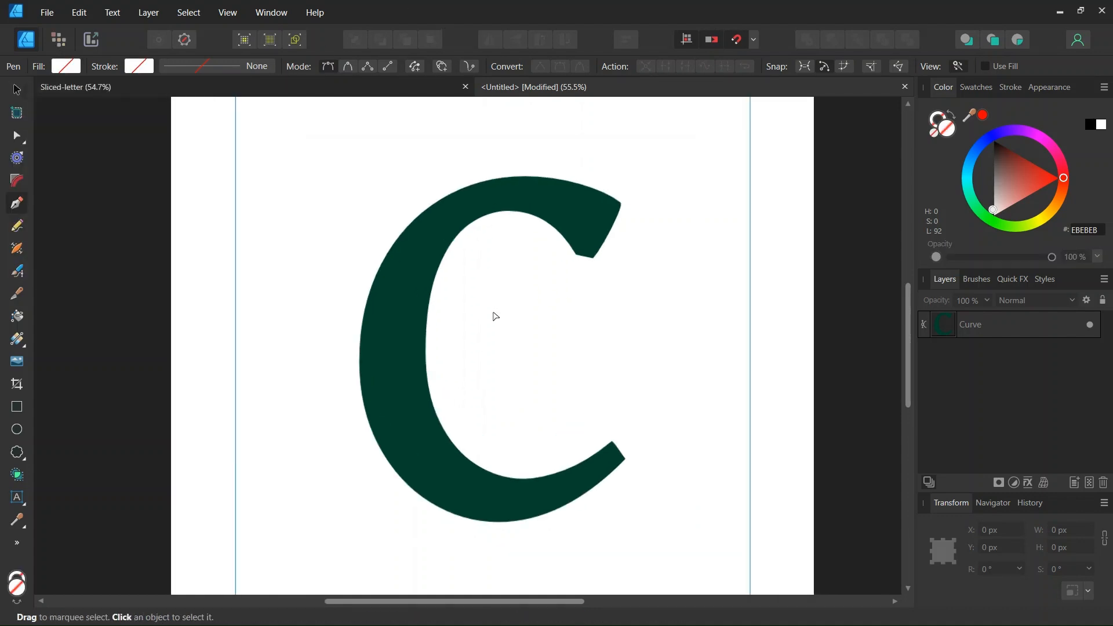
# - Draw a straight line about 876 px long across the C's stem, sloping gently down to its outer side
pyautogui.click(568, 286)
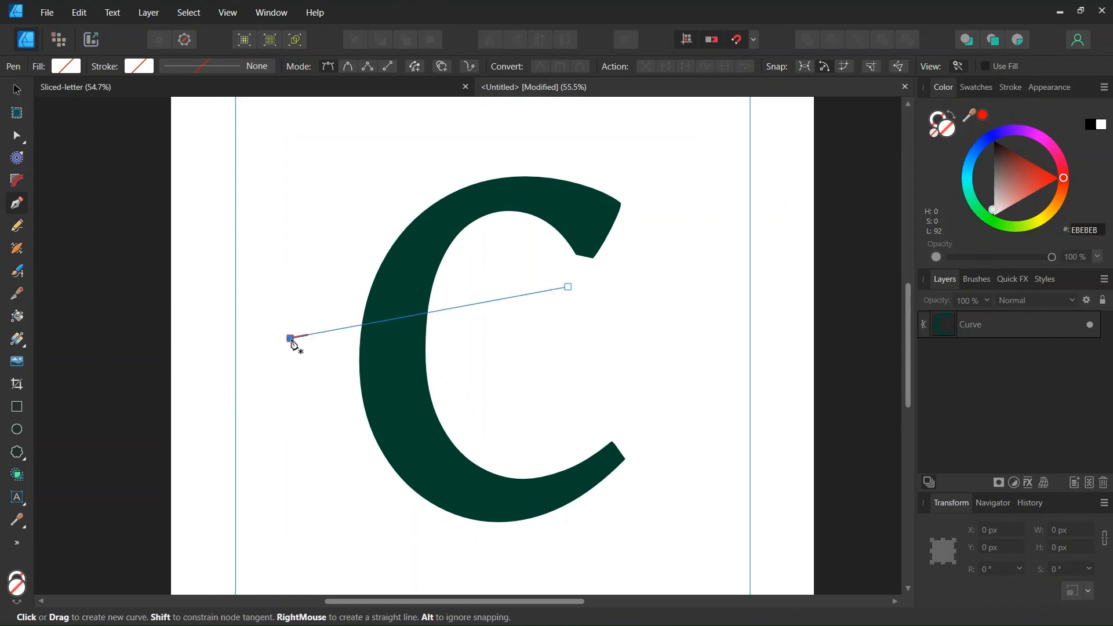
pyautogui.click(290, 337)
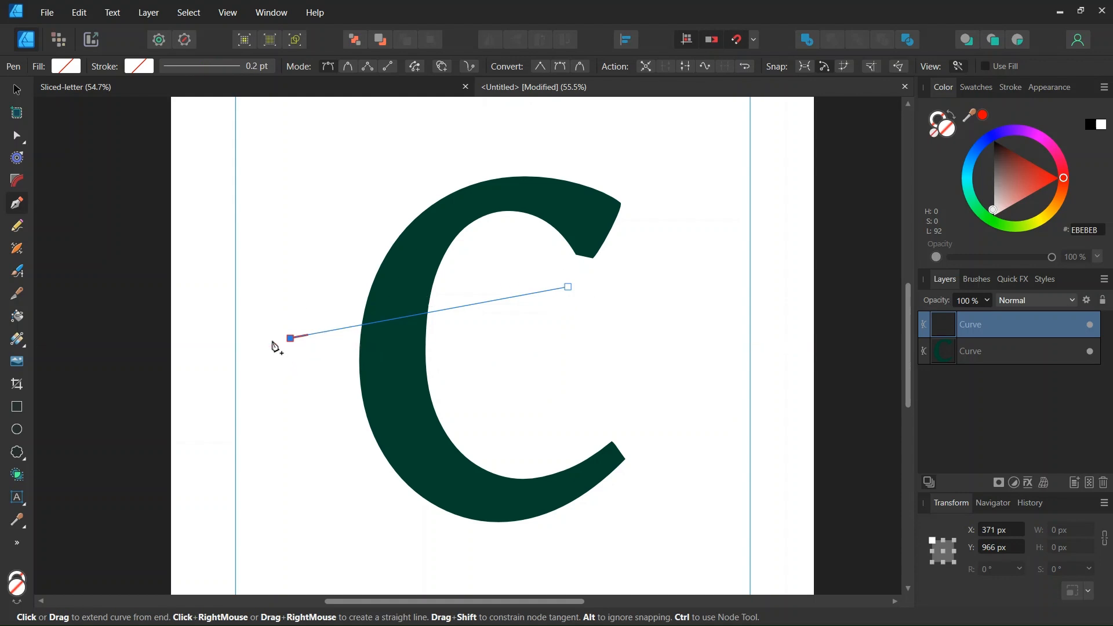
pyautogui.press('Escape')
pyautogui.click(17, 89)
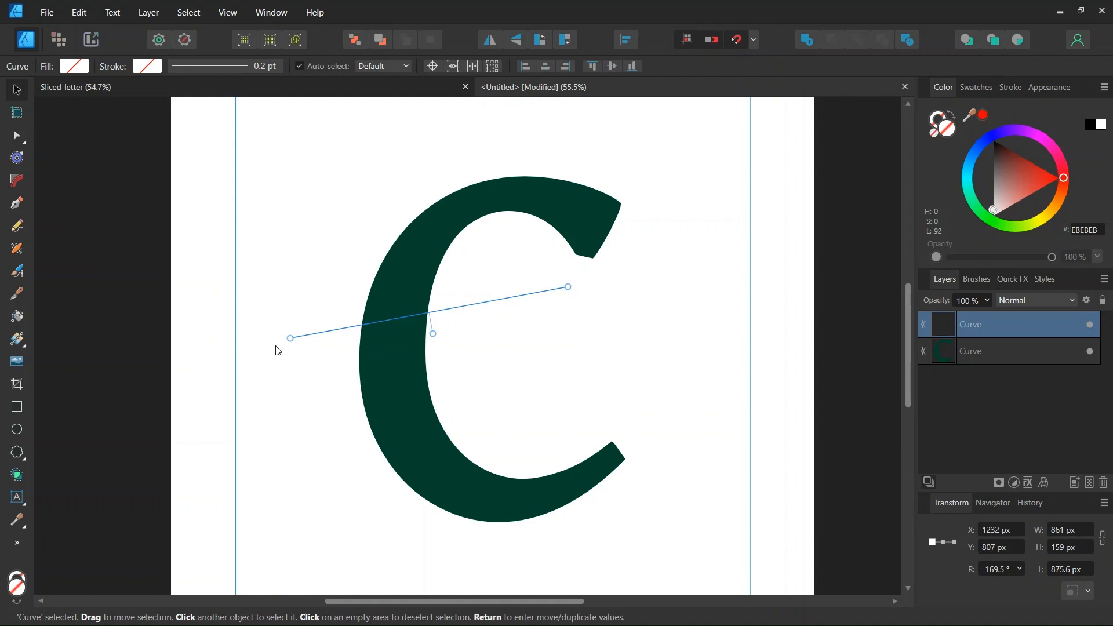
# - Duplicate the slanted line and move the copy down so it crosses the lower part of the C's stem
pyautogui.hotkey('ctrl', 'j')
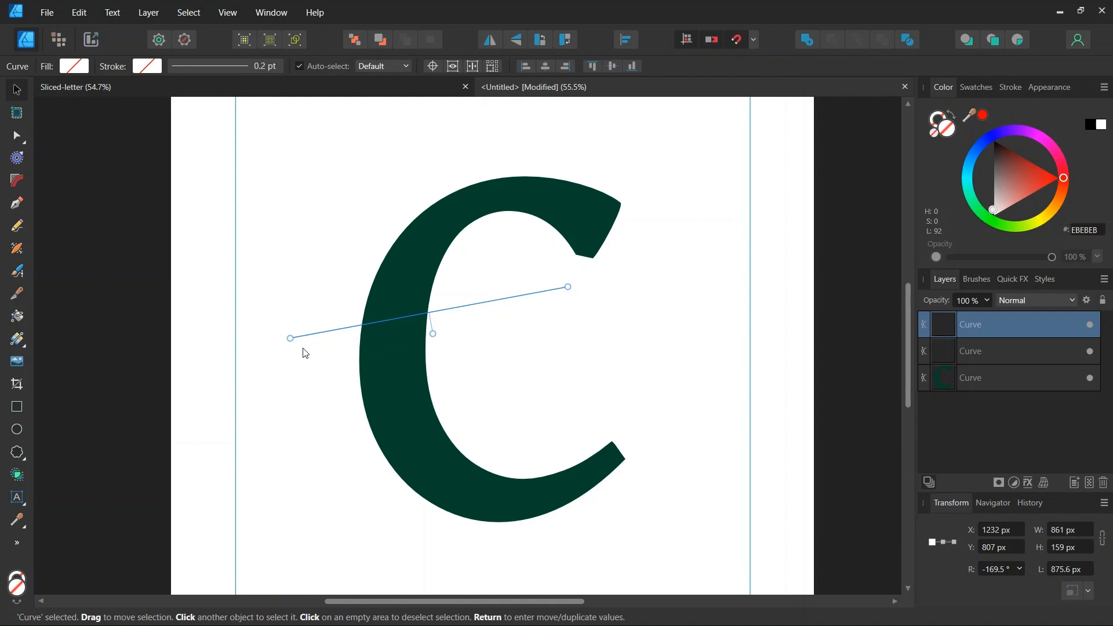
pyautogui.press('alt')
pyautogui.scroll(1, 453, 356)
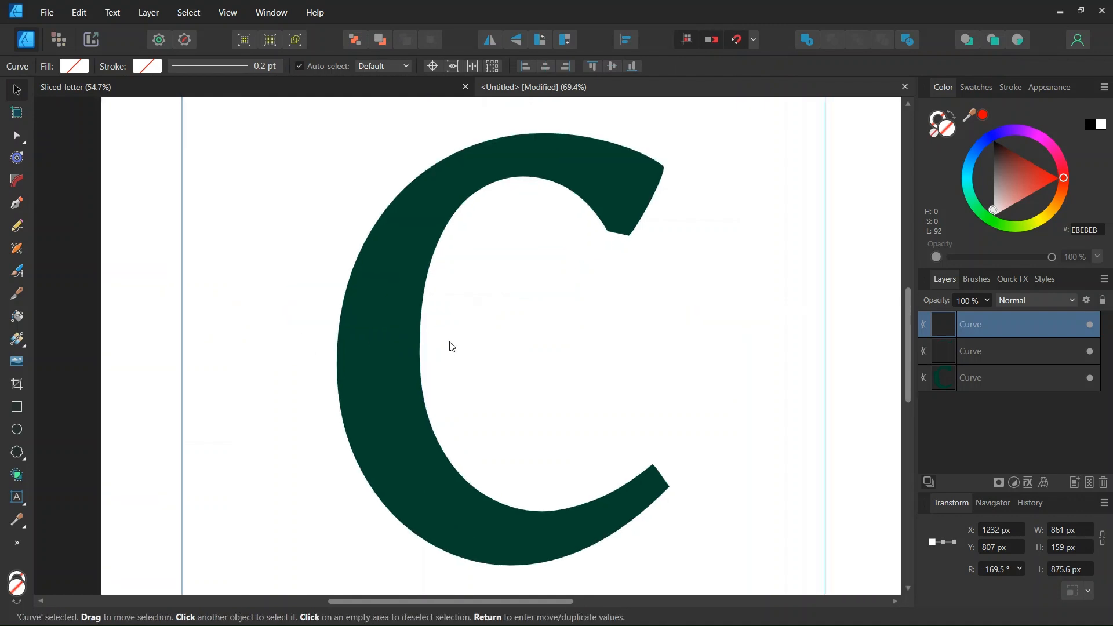
pyautogui.moveTo(456, 306); pyautogui.dragTo(467, 438)
pyautogui.click(515, 459)
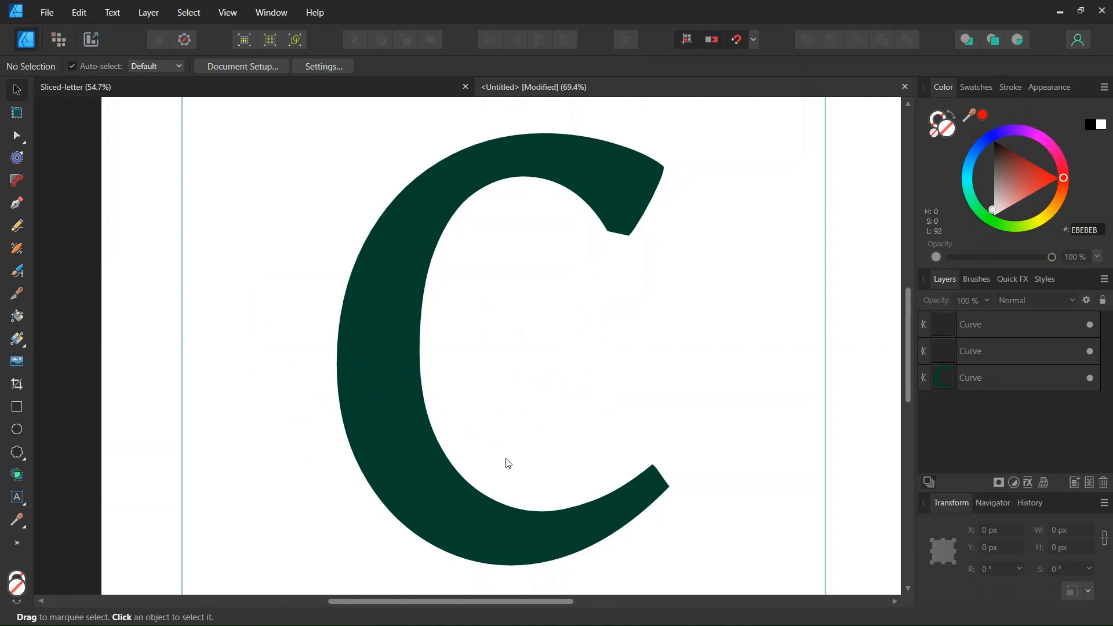
# - Select the letter and both lines and divide them, cutting the C into three pieces
pyautogui.hotkey('ctrl', 'a')
pyautogui.scroll(1, 460, 315)
pyautogui.scroll(-1, 438, 342)
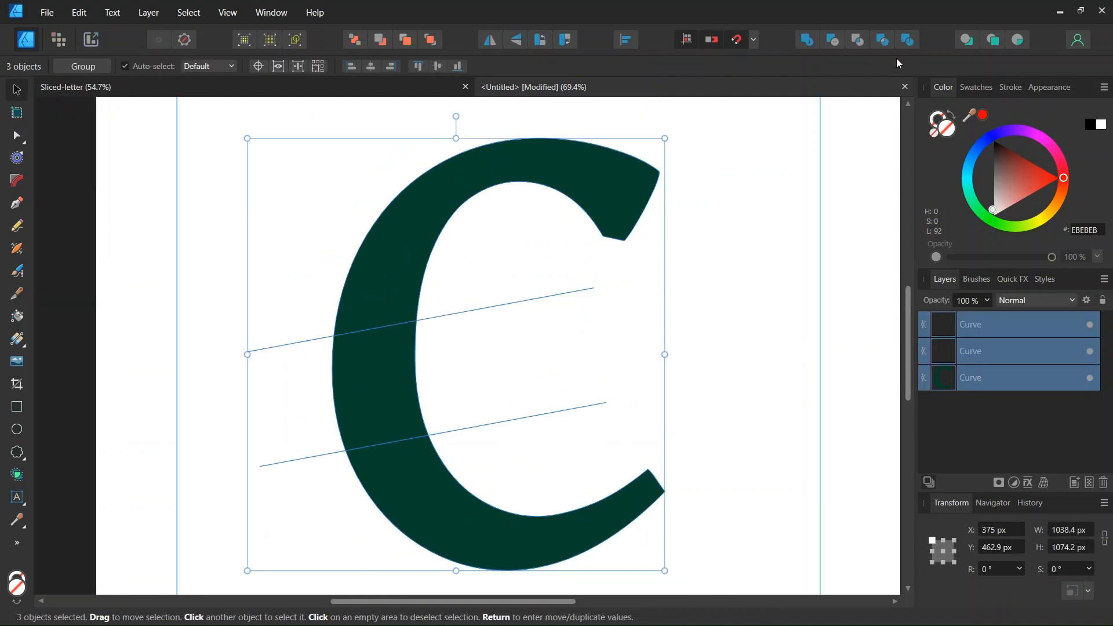
pyautogui.click(910, 40)
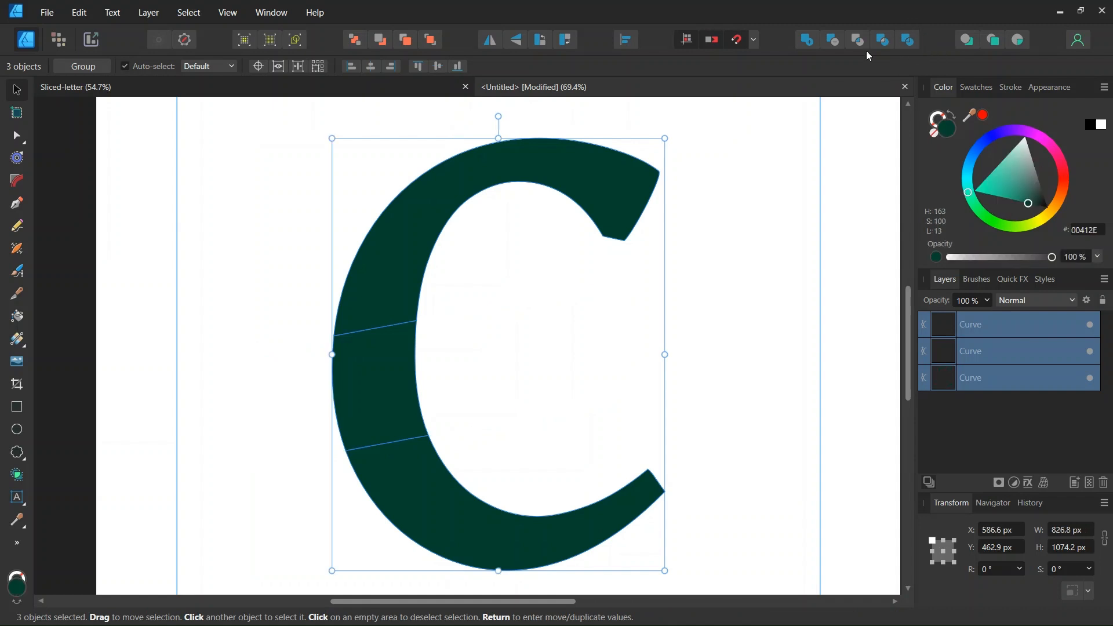
# - Move the C's top piece up to about X 596 px, Y 440 px, opening a slanted gap above the middle piece
pyautogui.scroll(1, 365, 336)
pyautogui.click(338, 306)
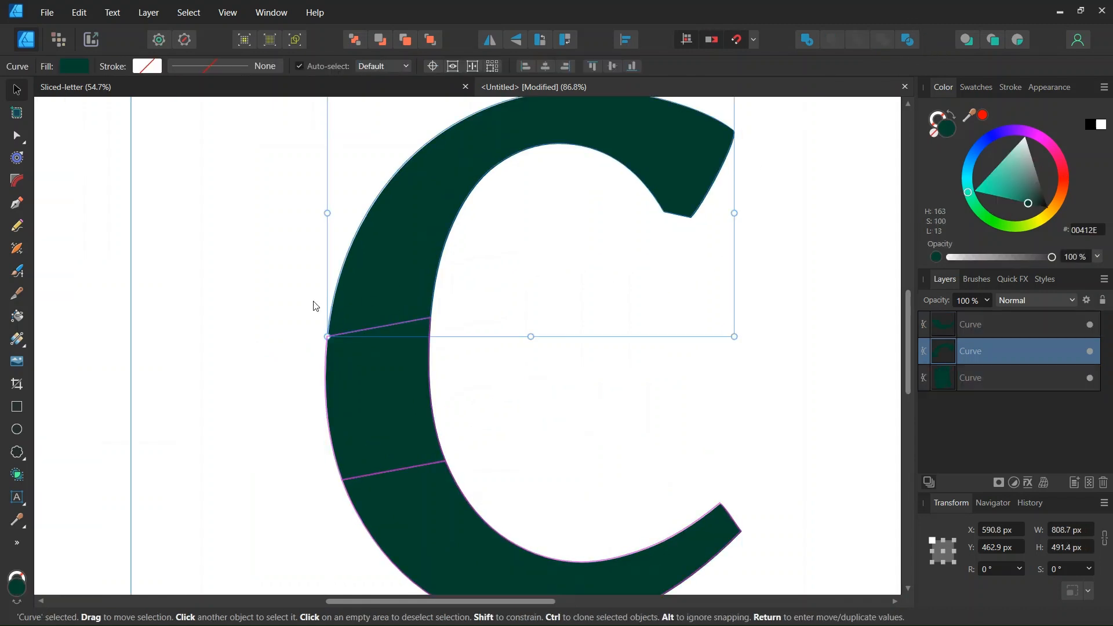
pyautogui.click(257, 313)
pyautogui.scroll(-2, 251, 316)
pyautogui.scroll(1, 243, 328)
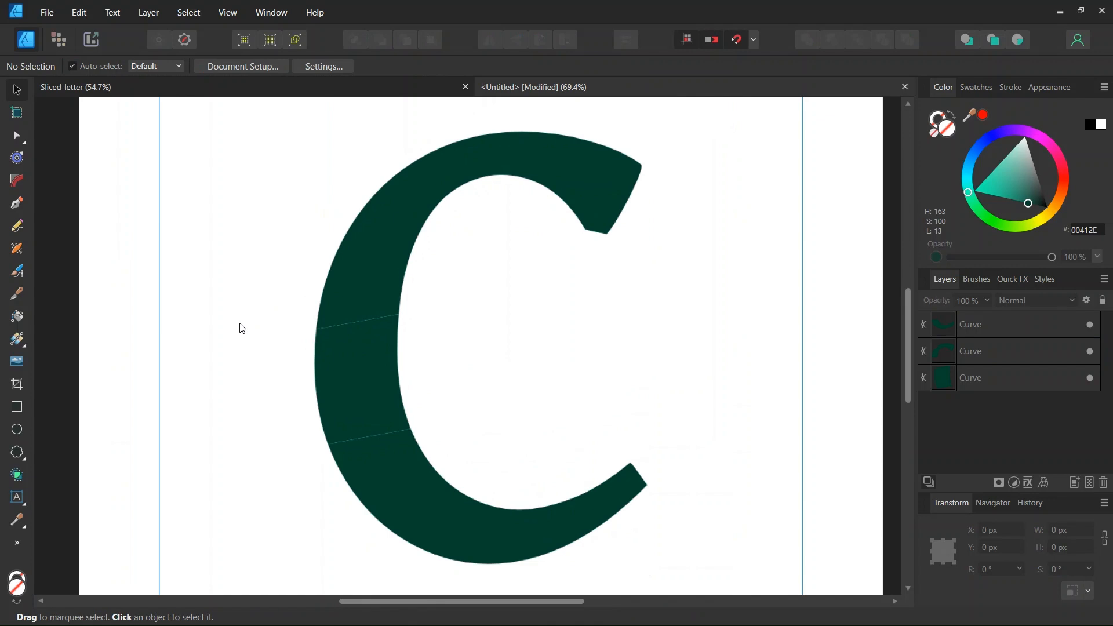
pyautogui.click(345, 285)
pyautogui.scroll(2, 339, 291)
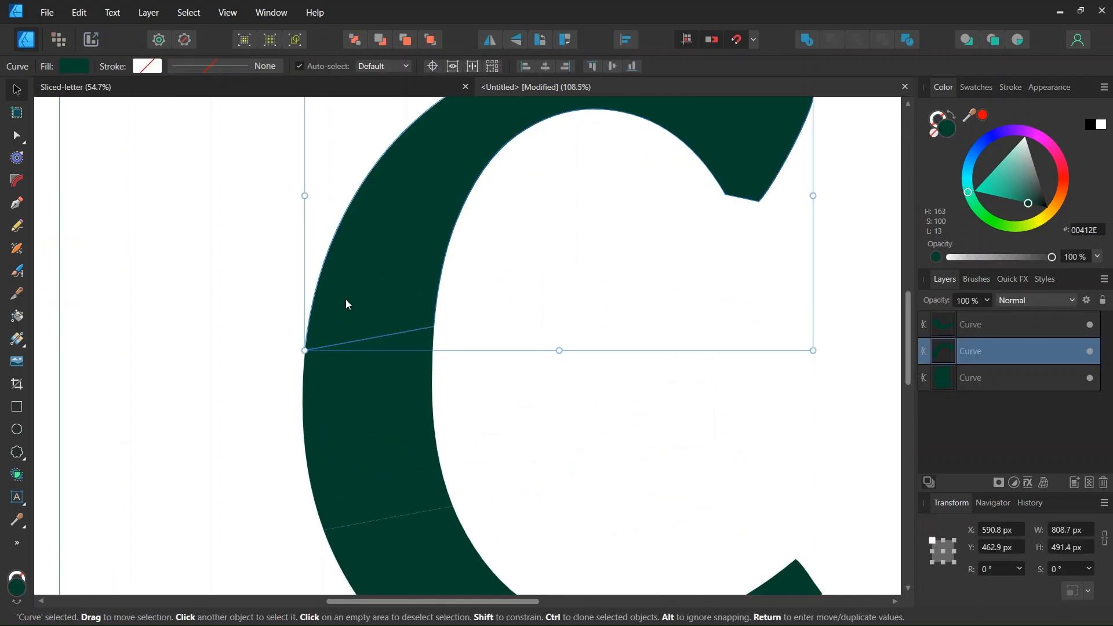
pyautogui.moveTo(346, 303); pyautogui.dragTo(371, 297)
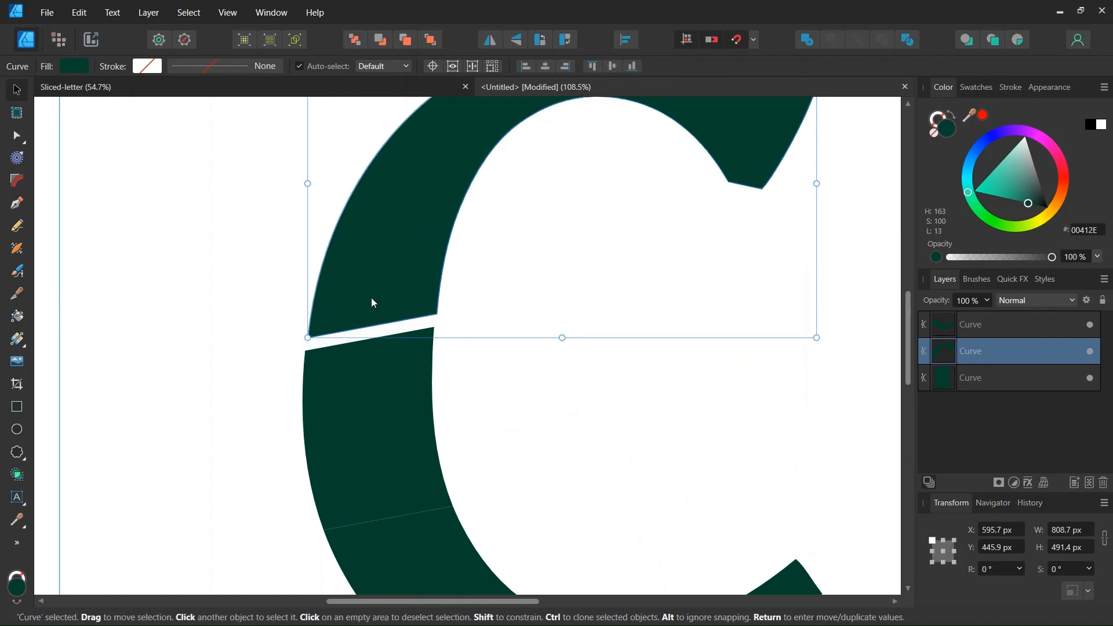
pyautogui.scroll(-1, 417, 415)
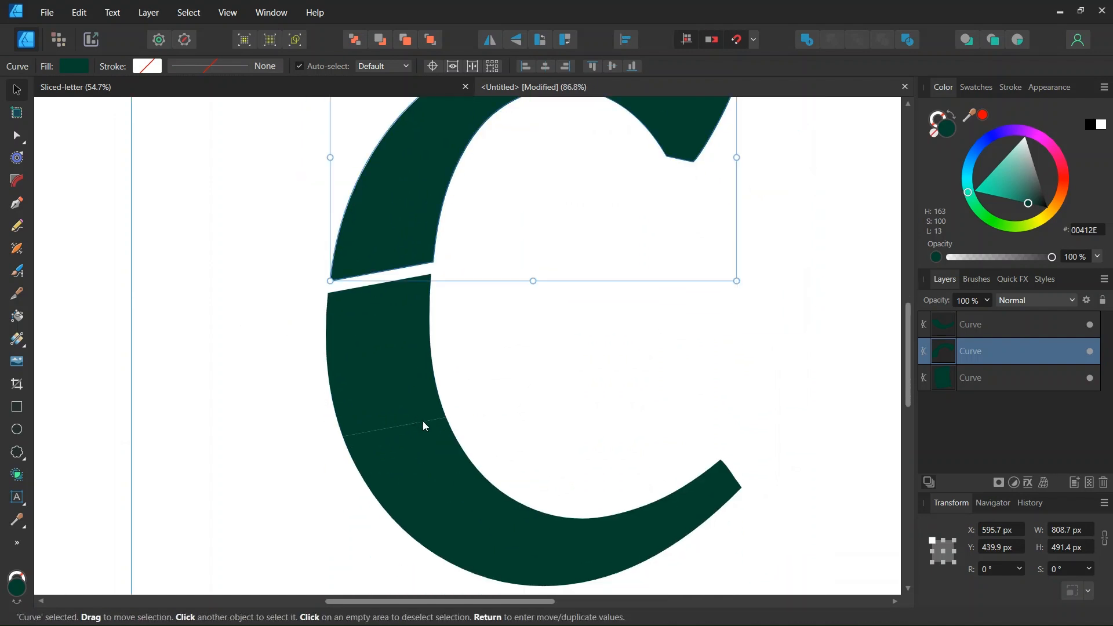
# - Move the C's bottom piece down and slightly inward to open a matching gap below the middle piece, and deselect it
pyautogui.click(430, 492)
pyautogui.moveTo(439, 495); pyautogui.dragTo(443, 506)
pyautogui.click(308, 454)
pyautogui.scroll(-2, 302, 442)
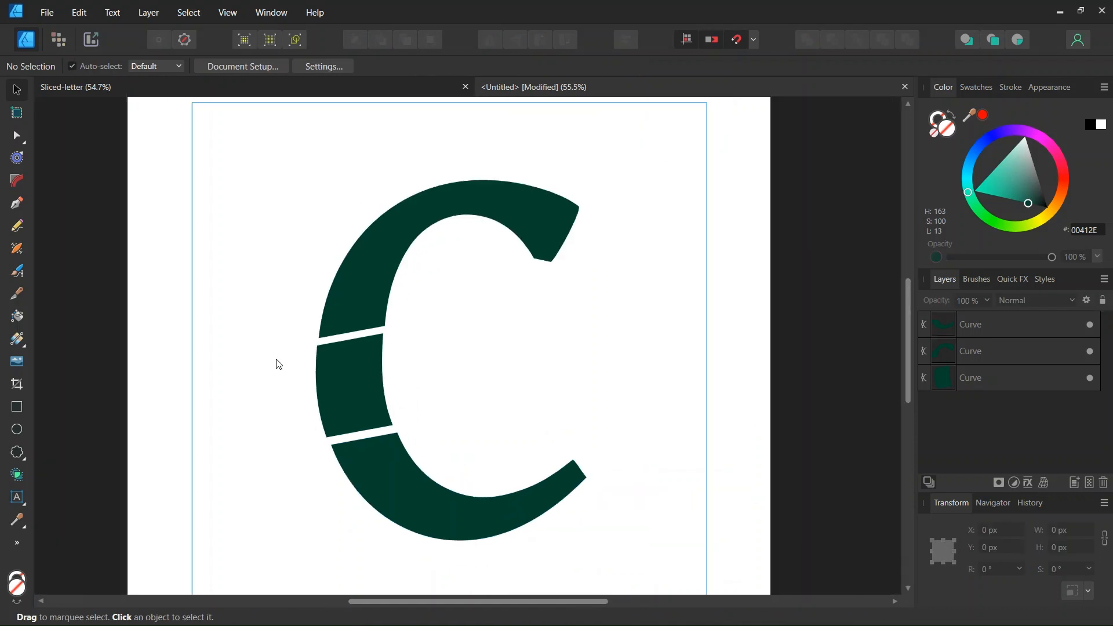
# - Examine the spiked corners at the cuts in the finished Sliced-letter document, and return to the untitled working document
pyautogui.click(231, 92)
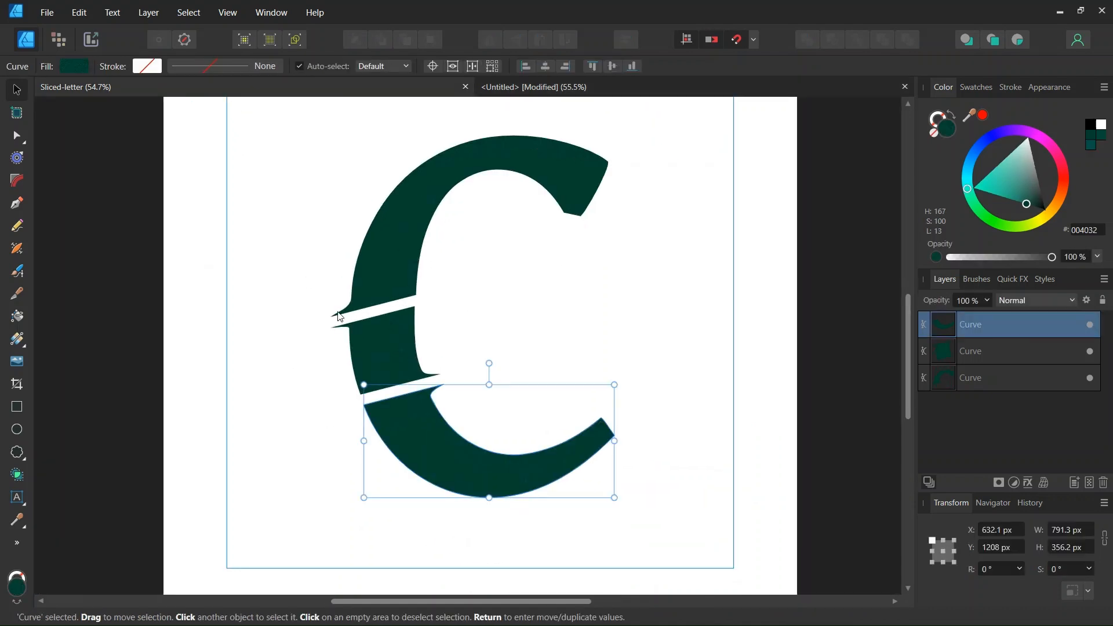
pyautogui.scroll(2, 340, 359)
pyautogui.scroll(1, 340, 359)
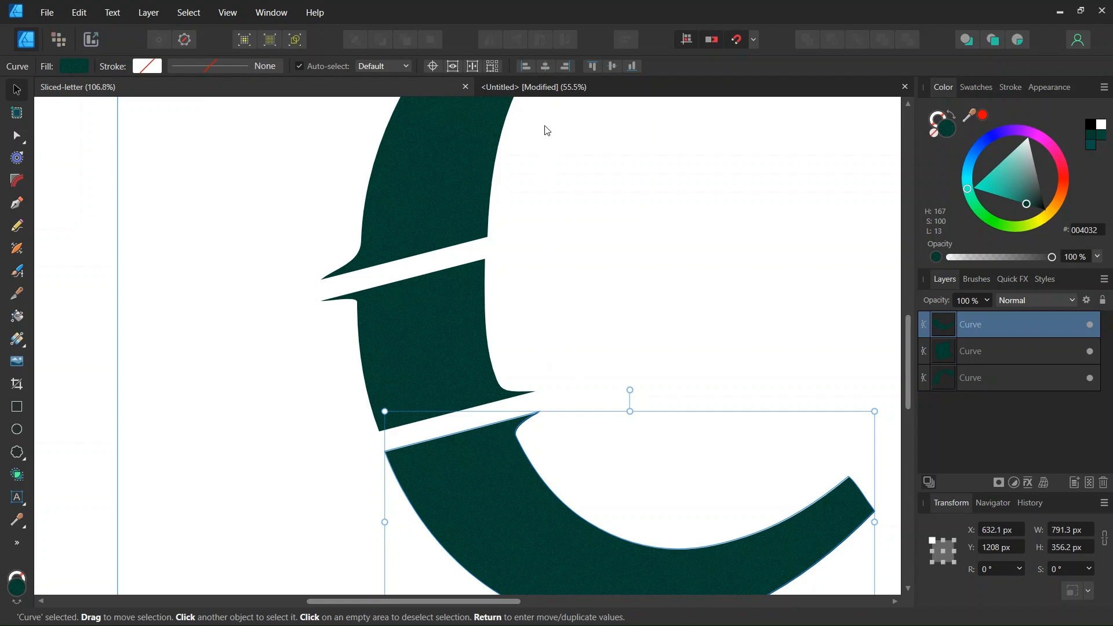
pyautogui.click(544, 87)
# - Select the top piece with the Node tool and add a node on its outer edge just above the lower corner
pyautogui.scroll(2, 362, 290)
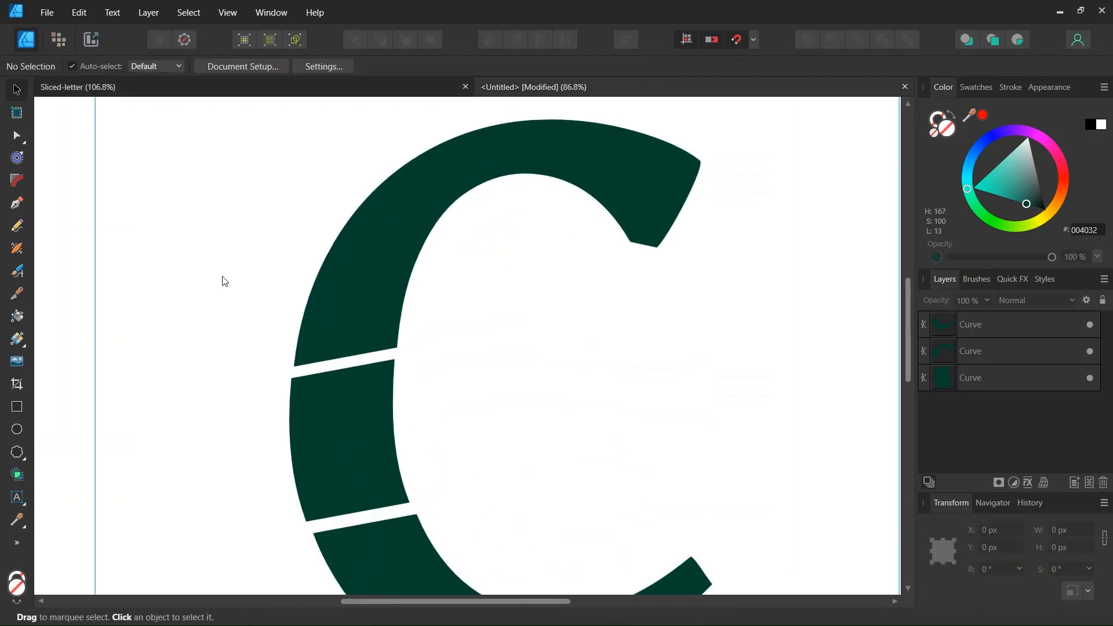
pyautogui.click(17, 137)
pyautogui.scroll(1, 284, 410)
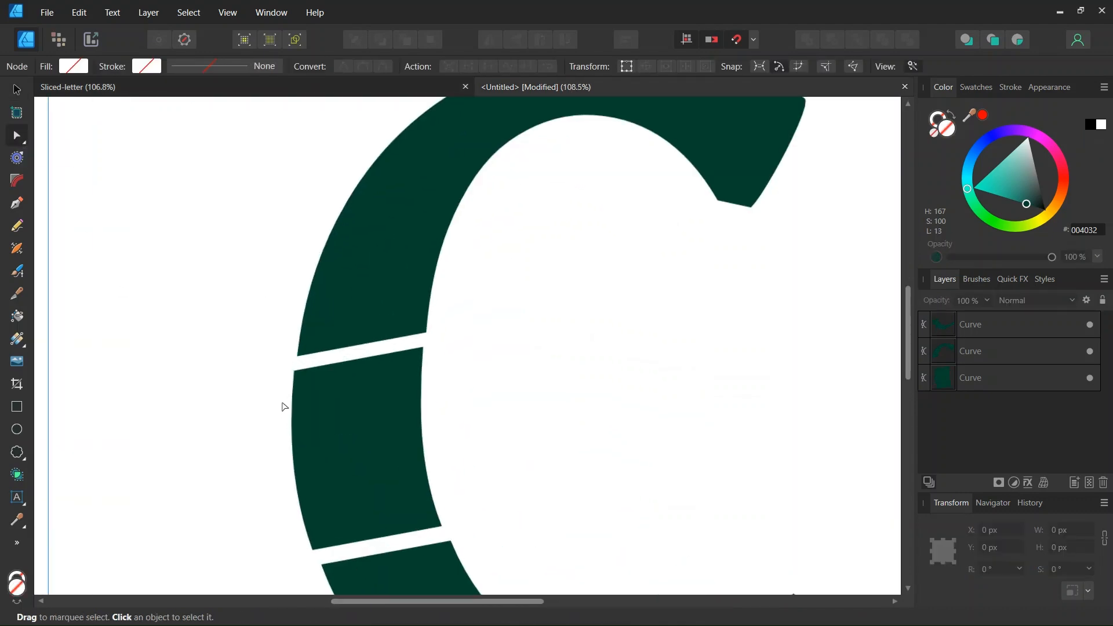
pyautogui.click(325, 271)
pyautogui.scroll(3, 265, 363)
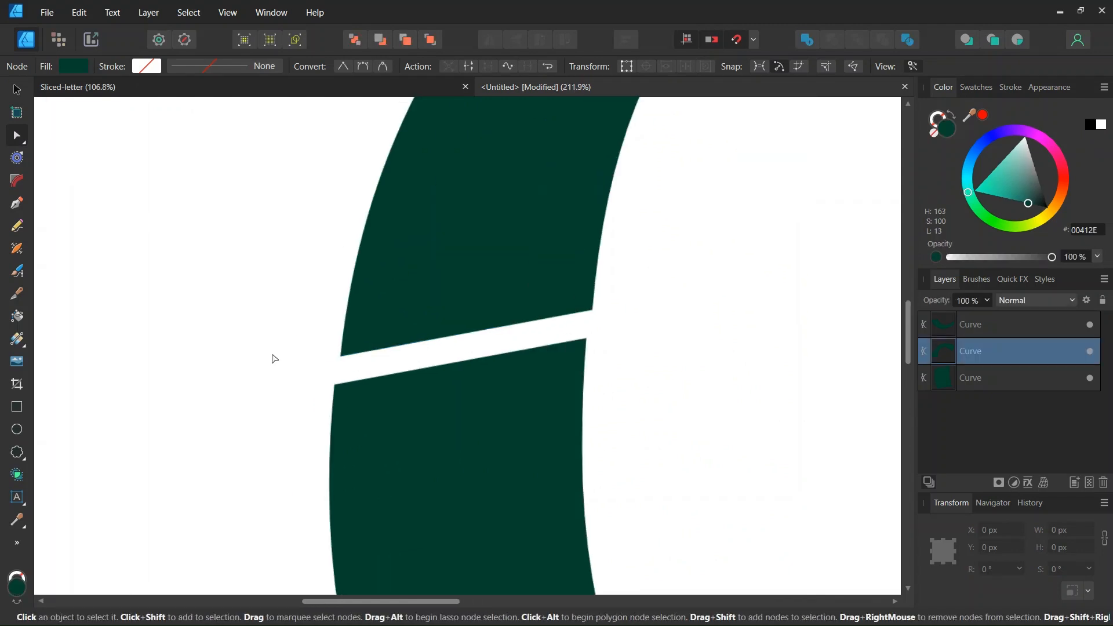
pyautogui.click(346, 314)
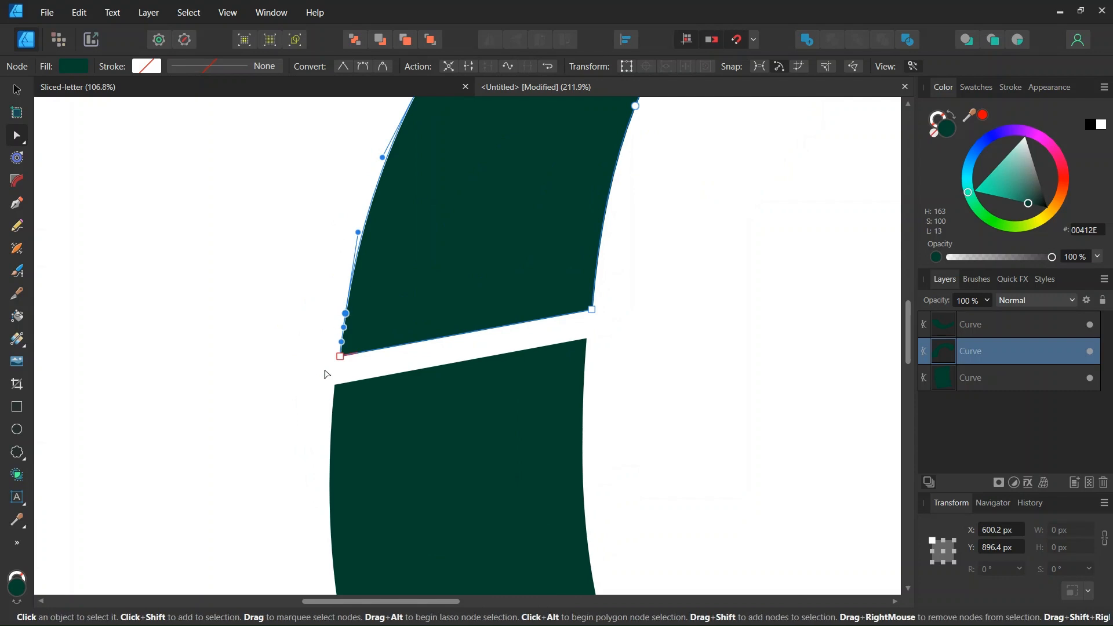
# - Pull the top piece's outer lower corner node outward along the slant to about X 554 px, Y 939 px
pyautogui.scroll(1, 342, 356)
pyautogui.scroll(2, 342, 356)
pyautogui.click(342, 354)
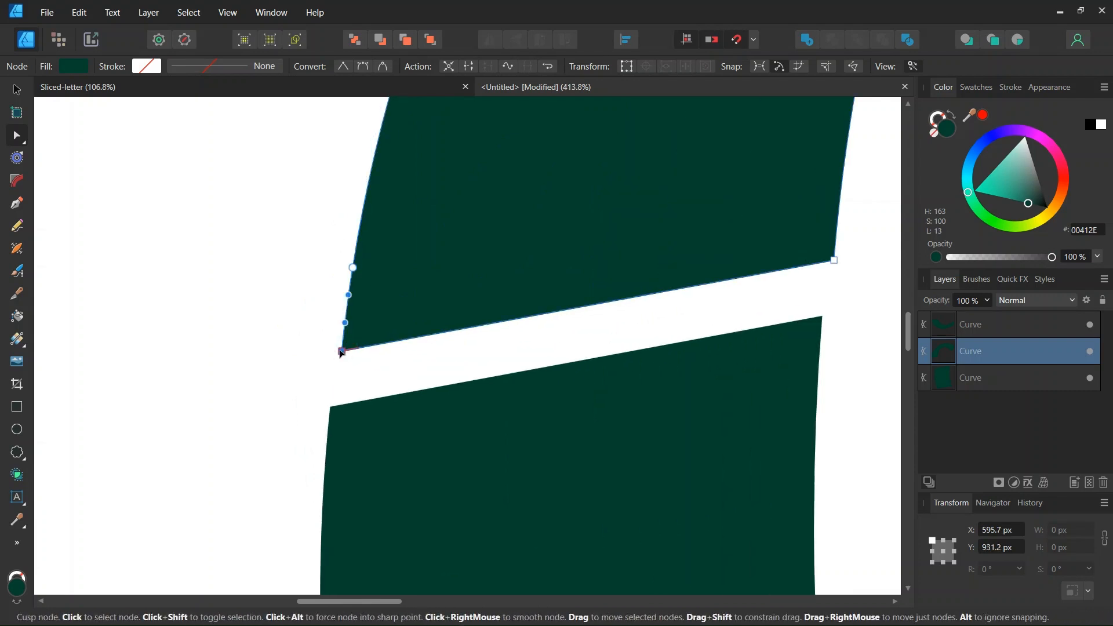
pyautogui.moveTo(341, 353); pyautogui.dragTo(243, 378)
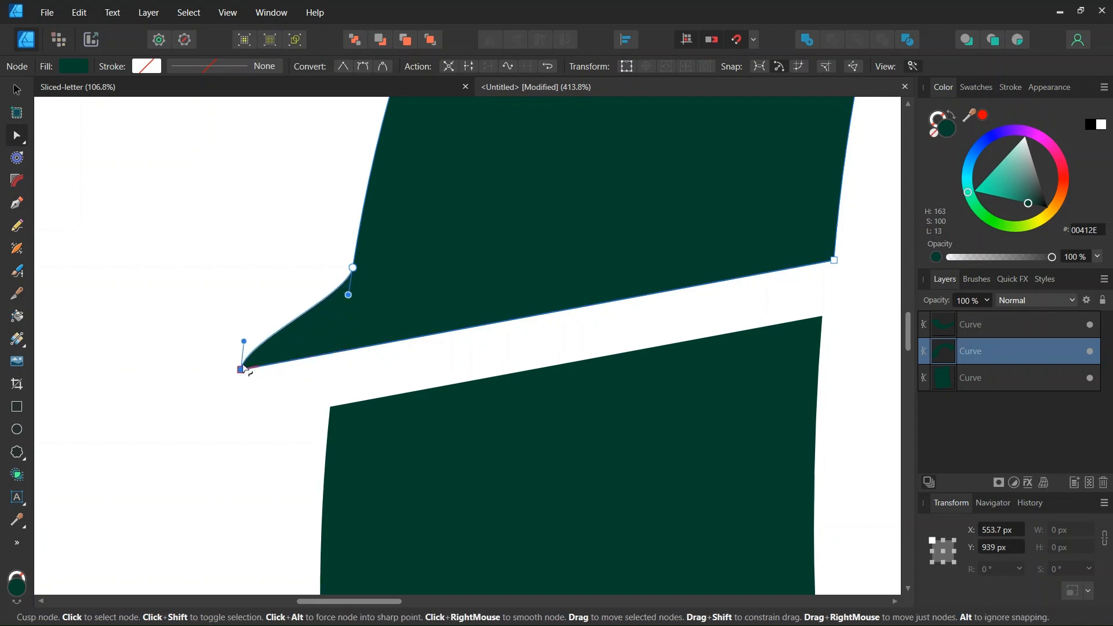
# - Adjust the handles at the top piece's extended corner and added node to shape a smooth pointed spike, and deselect the piece
pyautogui.scroll(1, 244, 345)
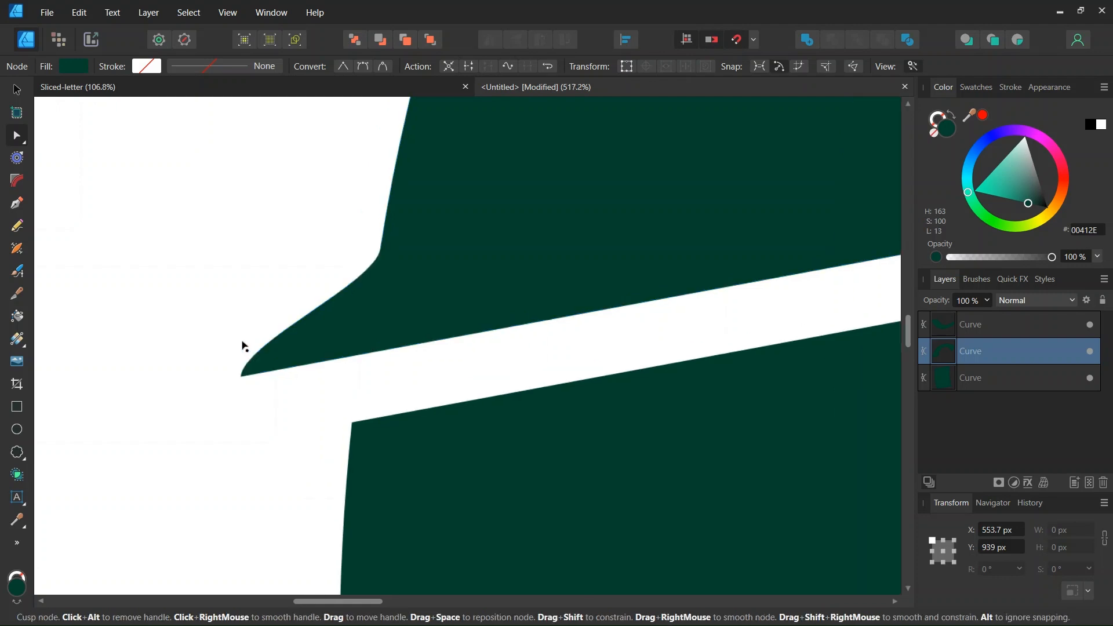
pyautogui.moveTo(244, 342); pyautogui.dragTo(274, 361)
pyautogui.scroll(3, 340, 301)
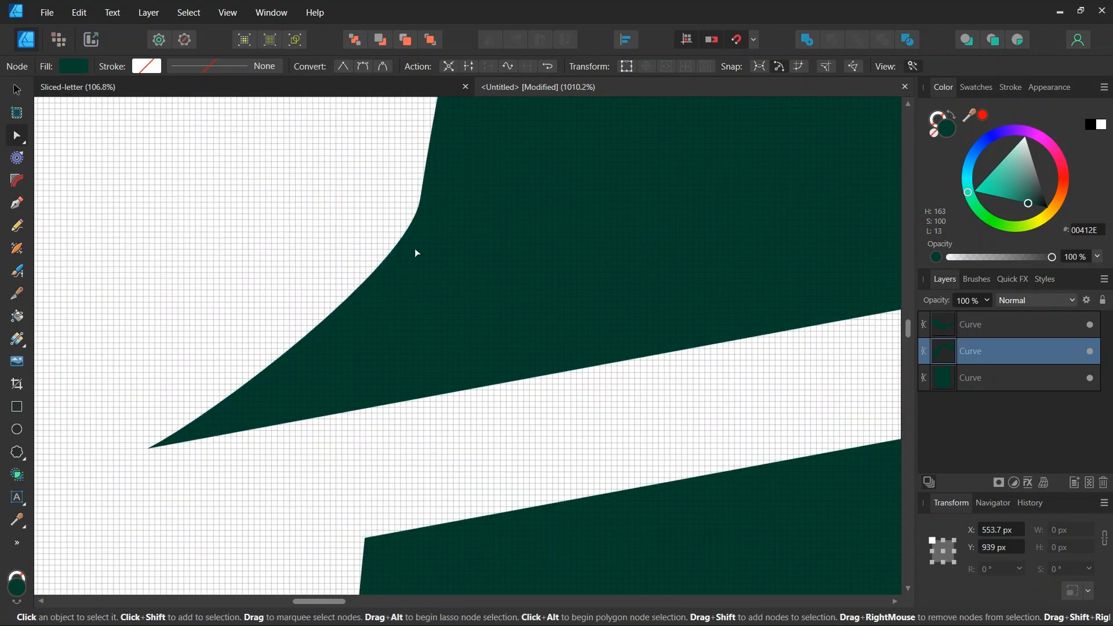
pyautogui.click(420, 200)
pyautogui.moveTo(419, 203); pyautogui.dragTo(379, 297)
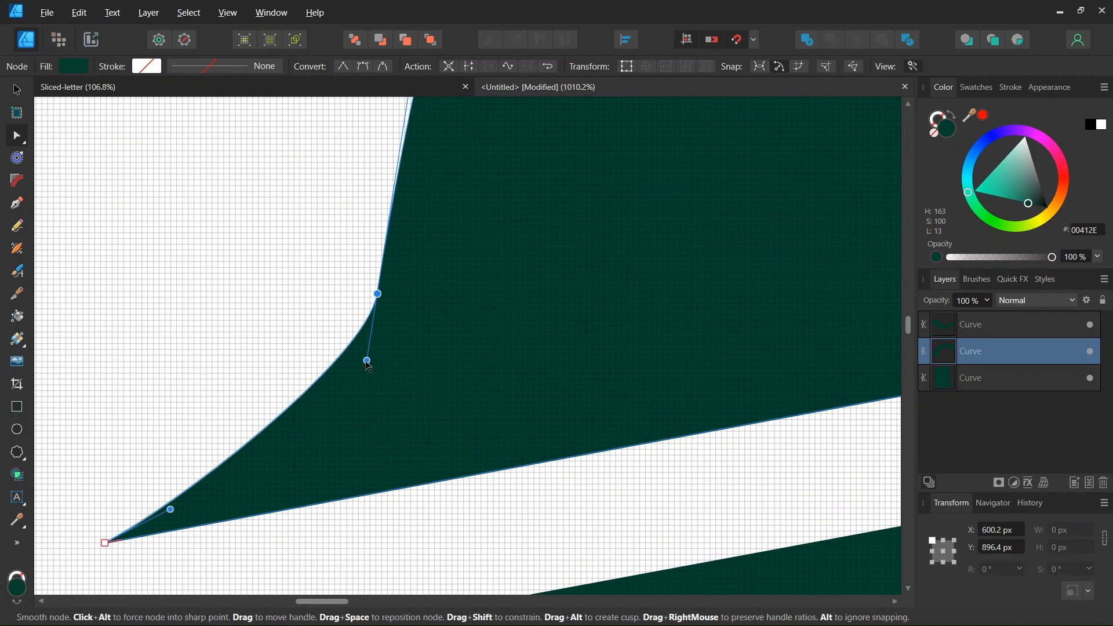
pyautogui.moveTo(368, 361); pyautogui.dragTo(356, 423)
pyautogui.click(268, 374)
pyautogui.scroll(-3, 267, 387)
pyautogui.scroll(-2, 239, 457)
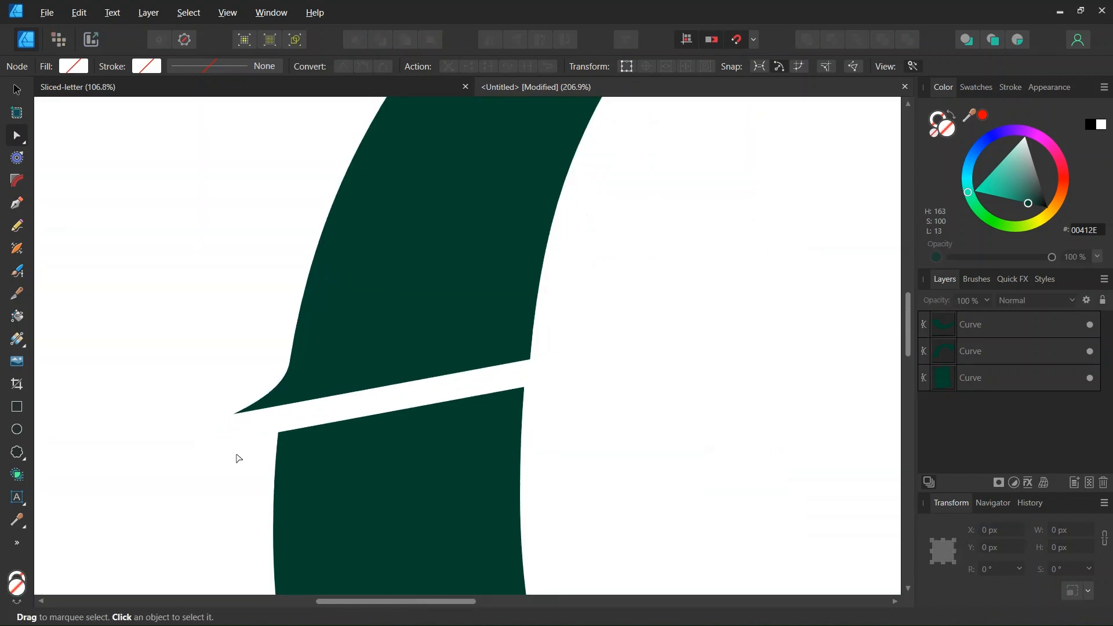
# - Add a node on the middle piece's outer edge below its upper corner and pull that corner outward to about X 556 px, Y 961 px
pyautogui.scroll(4, 266, 415)
pyautogui.click(307, 293)
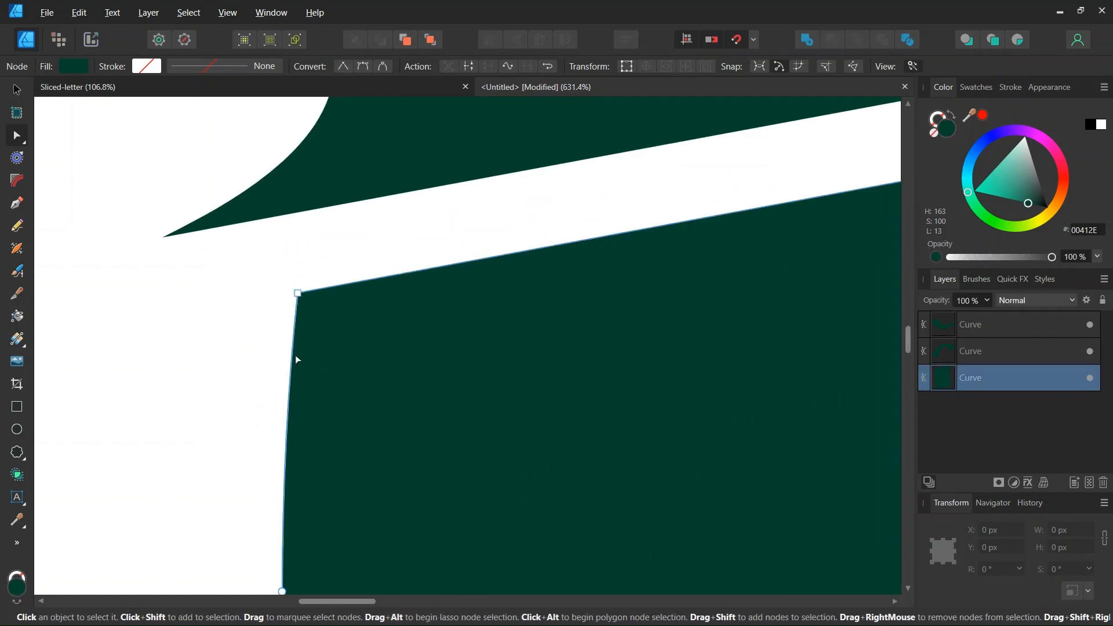
pyautogui.click(291, 369)
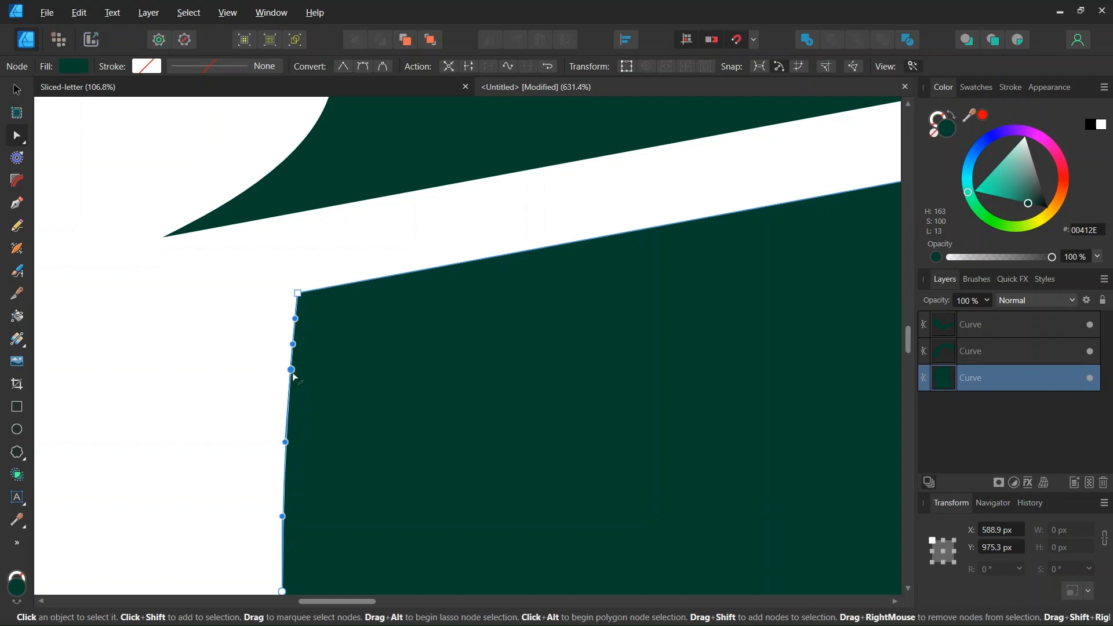
pyautogui.click(295, 318)
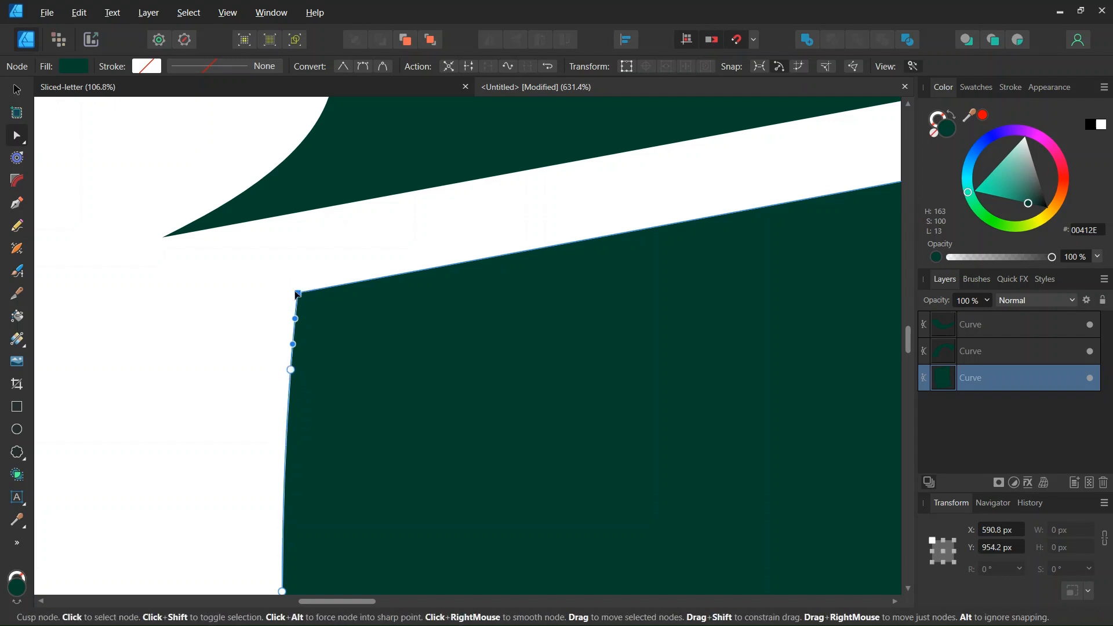
pyautogui.moveTo(300, 296); pyautogui.dragTo(157, 332)
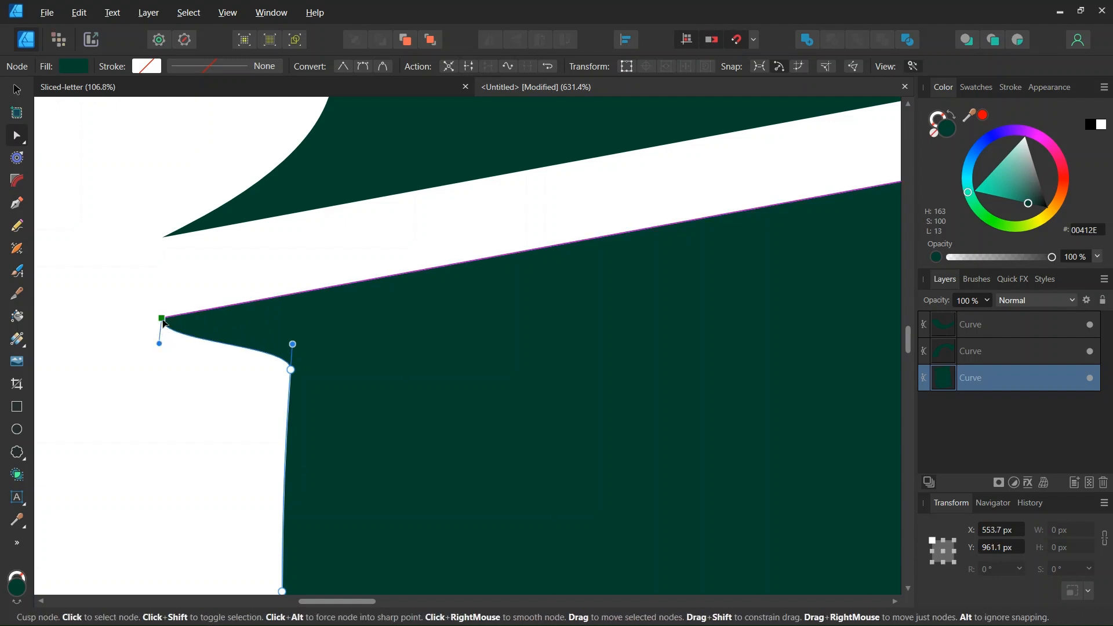
# - Adjust the handles at the middle piece's outer spike into a rounded curve with a sharp tip, and deselect the piece
pyautogui.scroll(3, 167, 322)
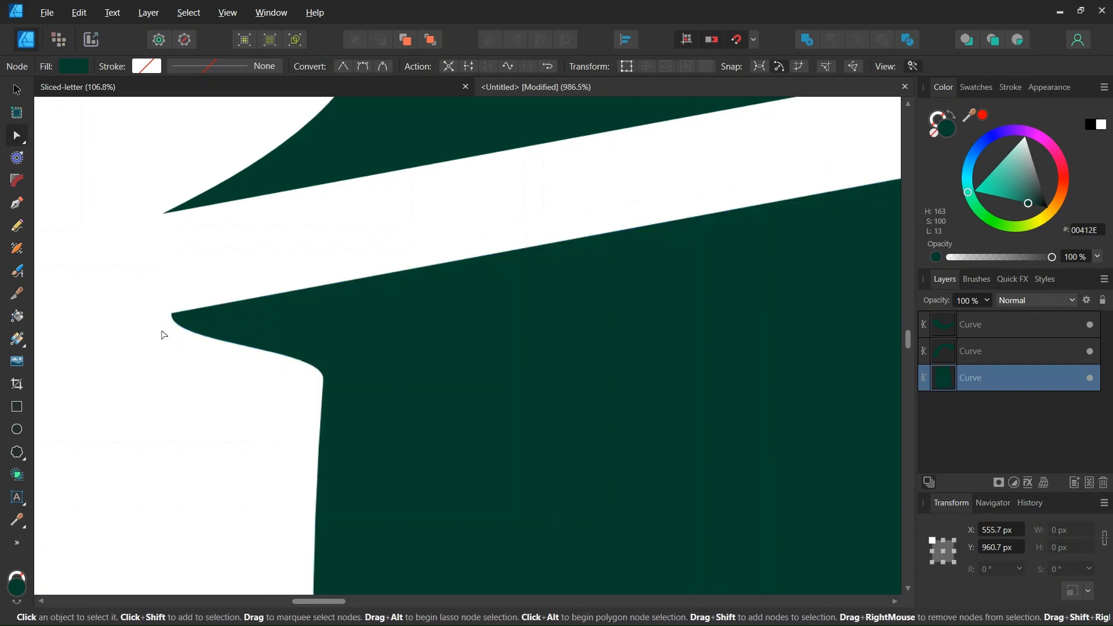
pyautogui.moveTo(176, 351); pyautogui.dragTo(291, 310)
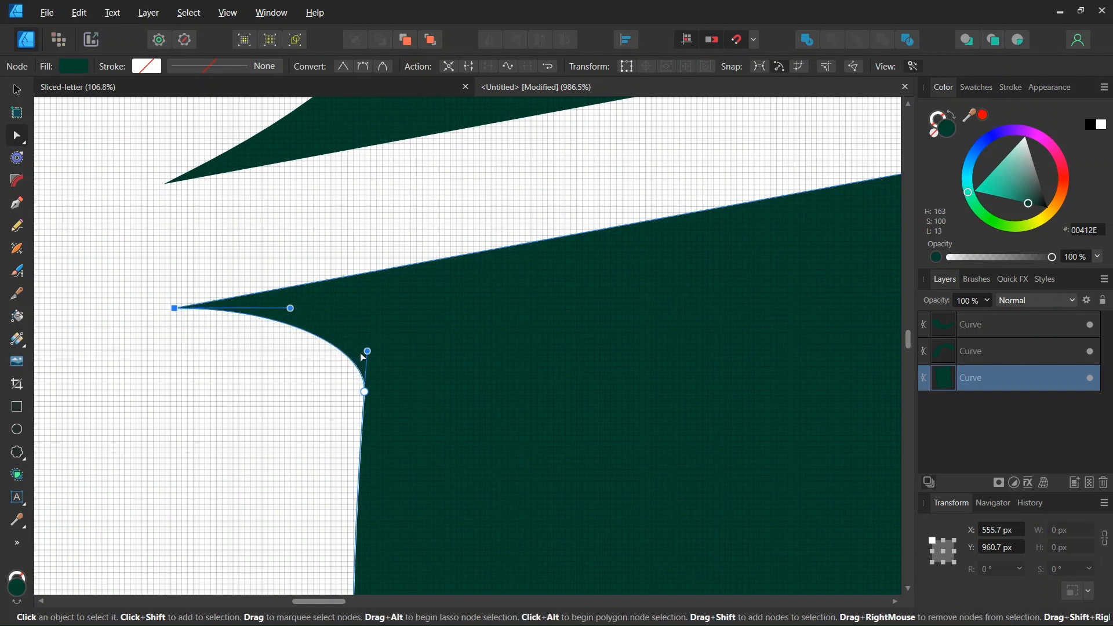
pyautogui.scroll(3, 366, 356)
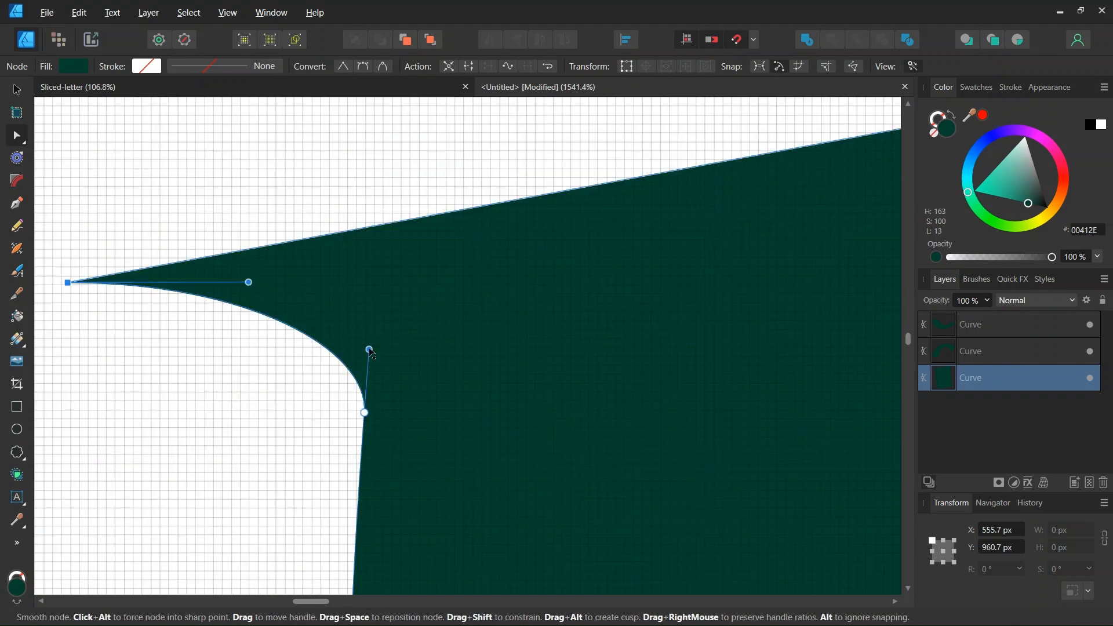
pyautogui.moveTo(369, 350); pyautogui.dragTo(366, 311)
pyautogui.scroll(-5, 366, 315)
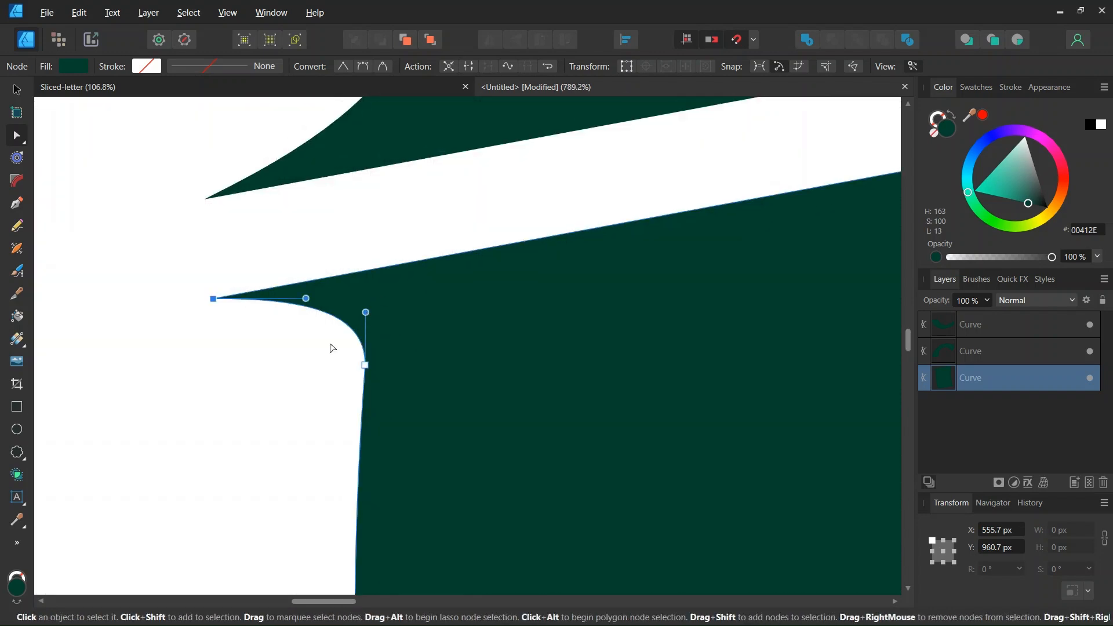
pyautogui.click(318, 385)
# - Add a node on the middle piece's inner edge above its lower corner and extend that corner to about X 855 px, Y 1196 px
pyautogui.scroll(-10, 377, 394)
pyautogui.scroll(-5, 426, 410)
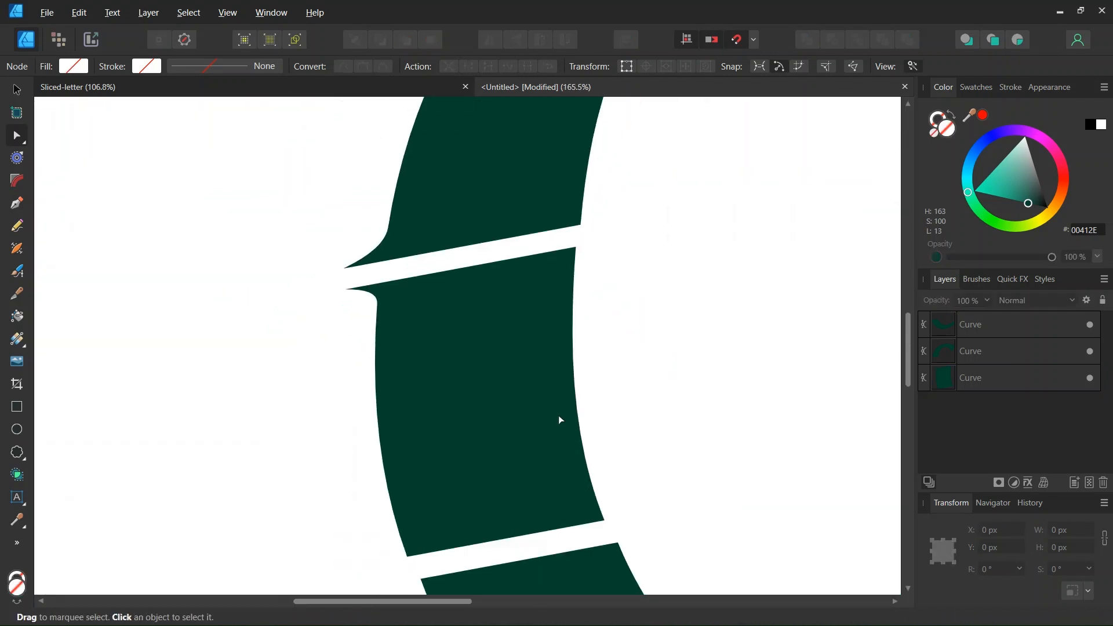
pyautogui.scroll(-2, 644, 504)
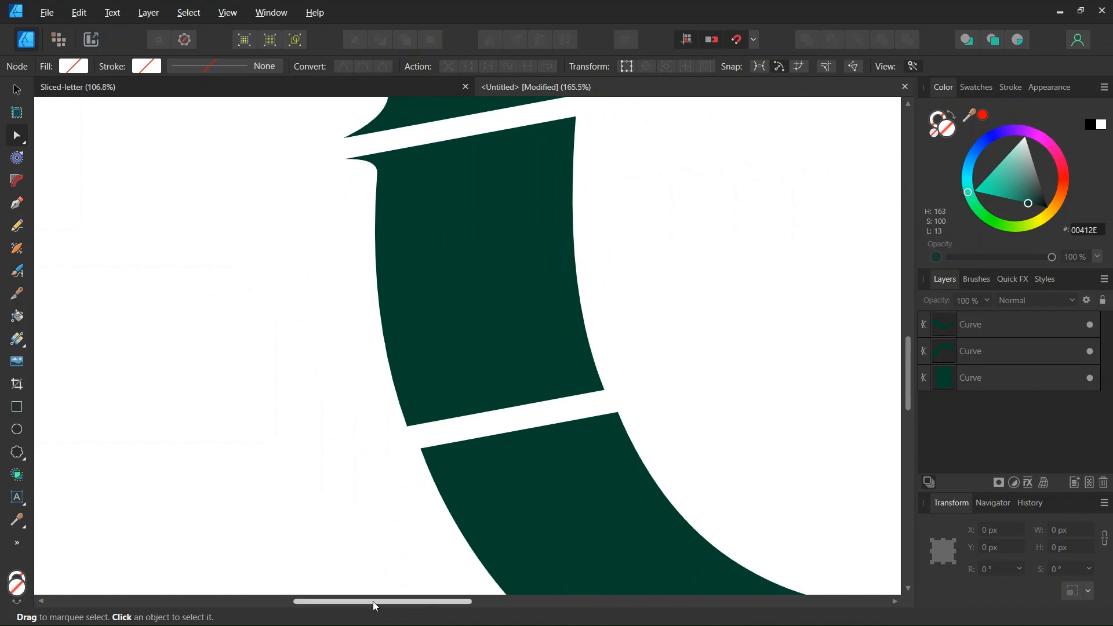
pyautogui.scroll(2, 427, 509)
pyautogui.scroll(1, 283, 389)
pyautogui.scroll(2, 282, 389)
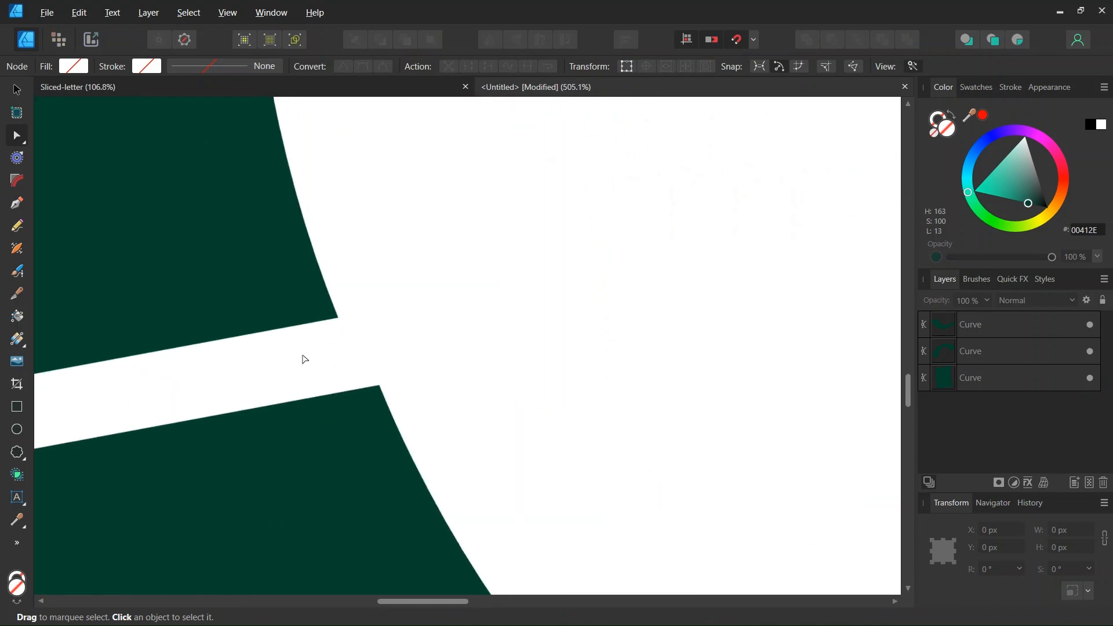
pyautogui.click(293, 264)
pyautogui.scroll(2, 221, 258)
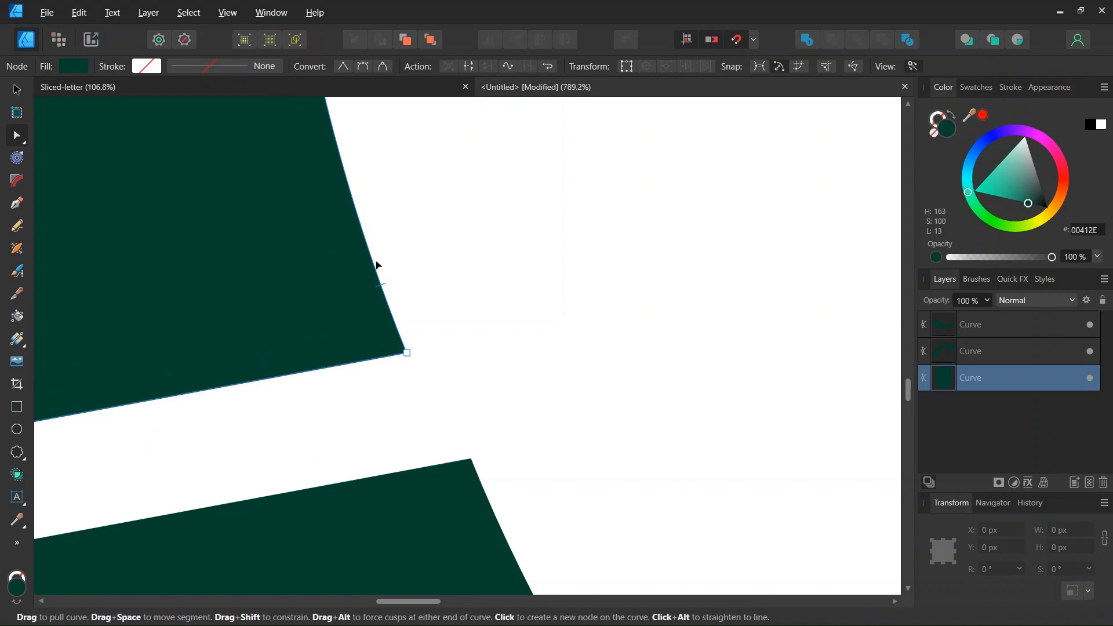
pyautogui.click(407, 353)
pyautogui.moveTo(407, 356); pyautogui.dragTo(407, 358)
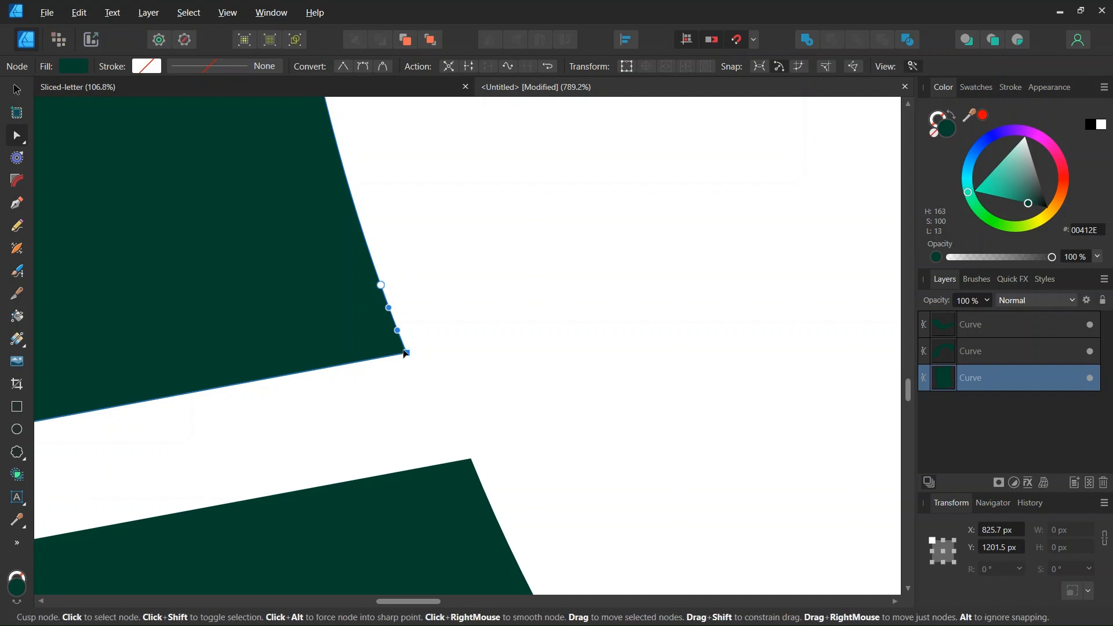
pyautogui.moveTo(412, 352); pyautogui.dragTo(464, 329)
# - Lengthen the added node's handle on the middle piece's inner edge to tighten the curve leading into the spike
pyautogui.scroll(2, 391, 302)
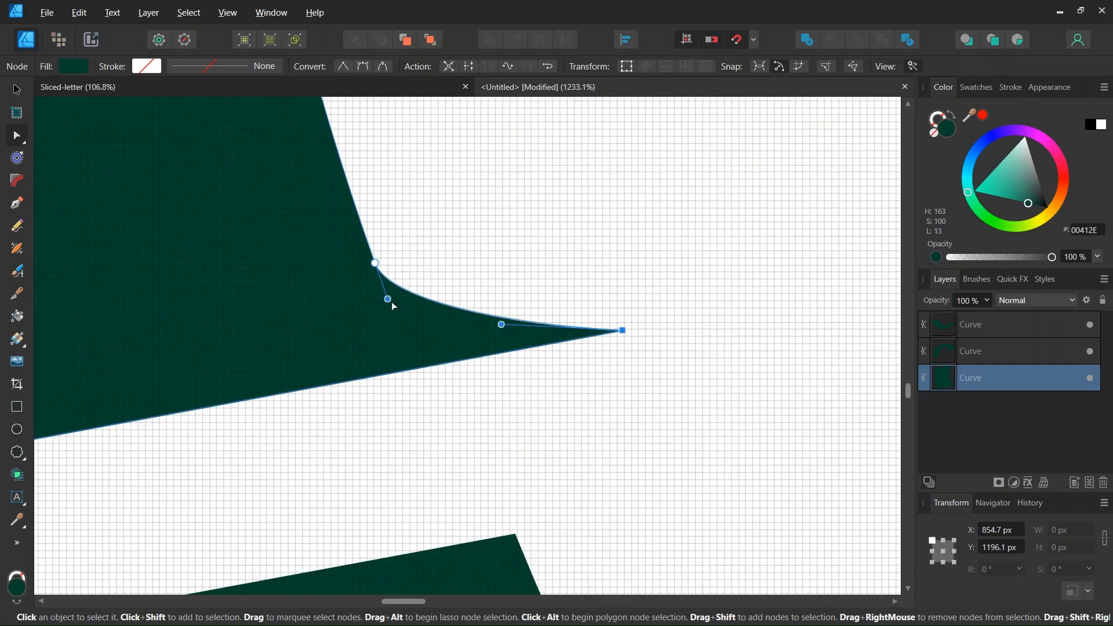
pyautogui.moveTo(390, 300); pyautogui.dragTo(411, 332)
pyautogui.scroll(-2, 394, 348)
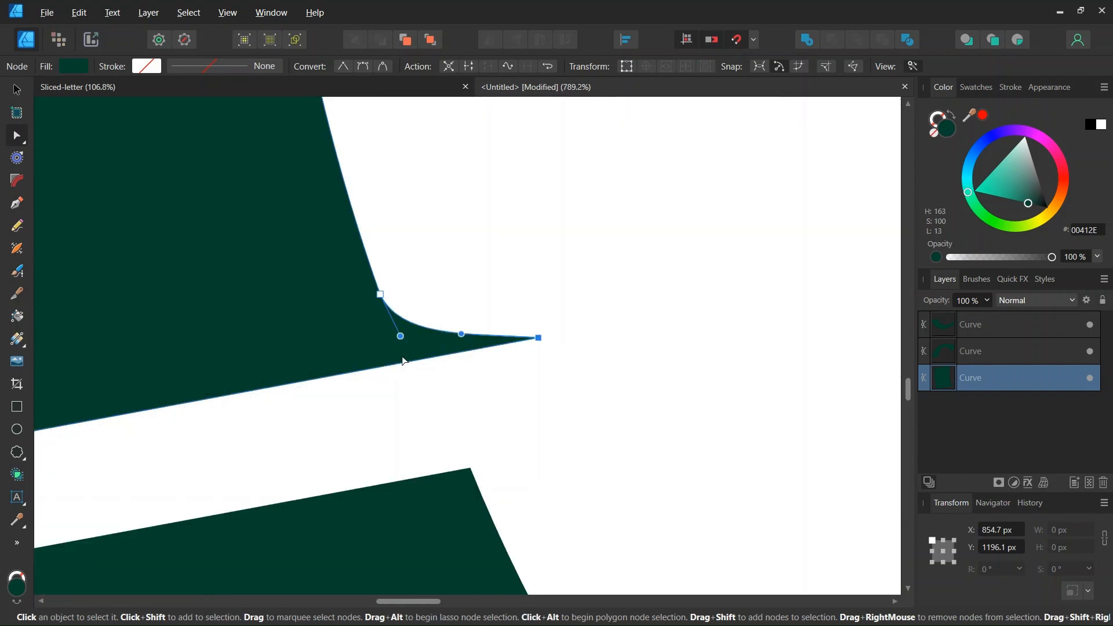
# - Add a node on the lower piece's inner edge below its upper corner and extend that corner to about X 860 px, Y 1221 px
pyautogui.click(449, 512)
pyautogui.scroll(-3, 485, 509)
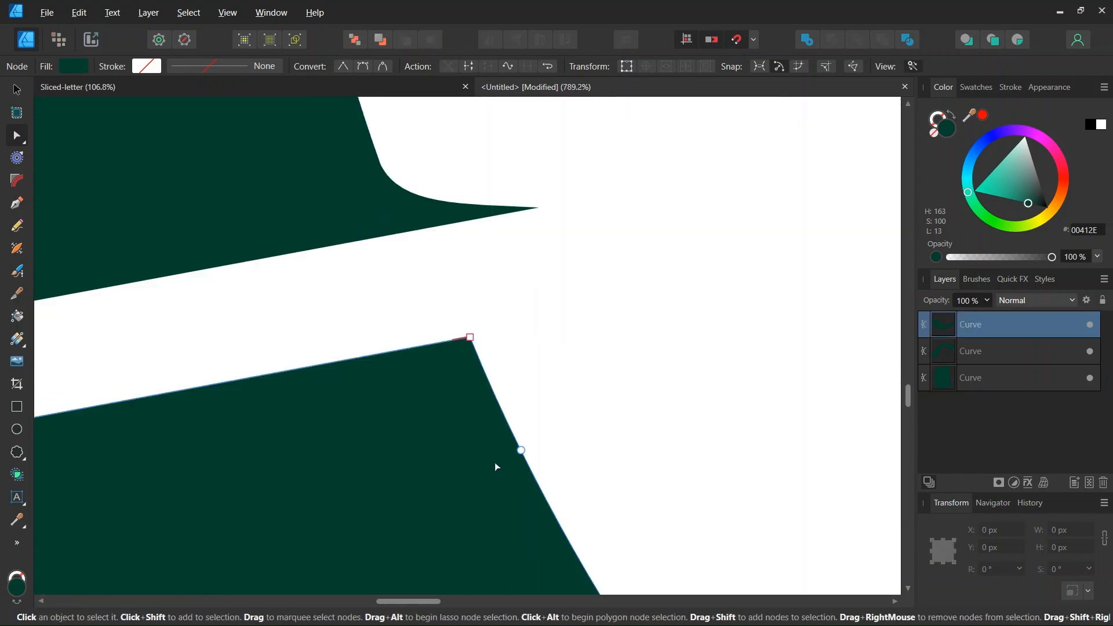
pyautogui.scroll(2, 485, 379)
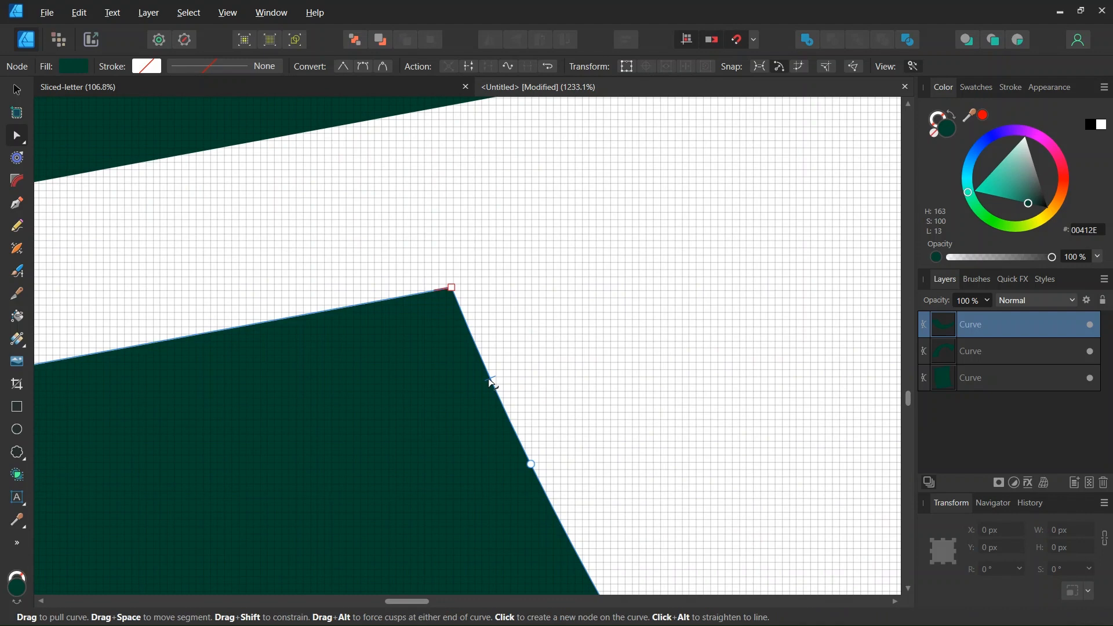
pyautogui.click(491, 380)
pyautogui.click(453, 288)
pyautogui.moveTo(454, 290); pyautogui.dragTo(485, 306)
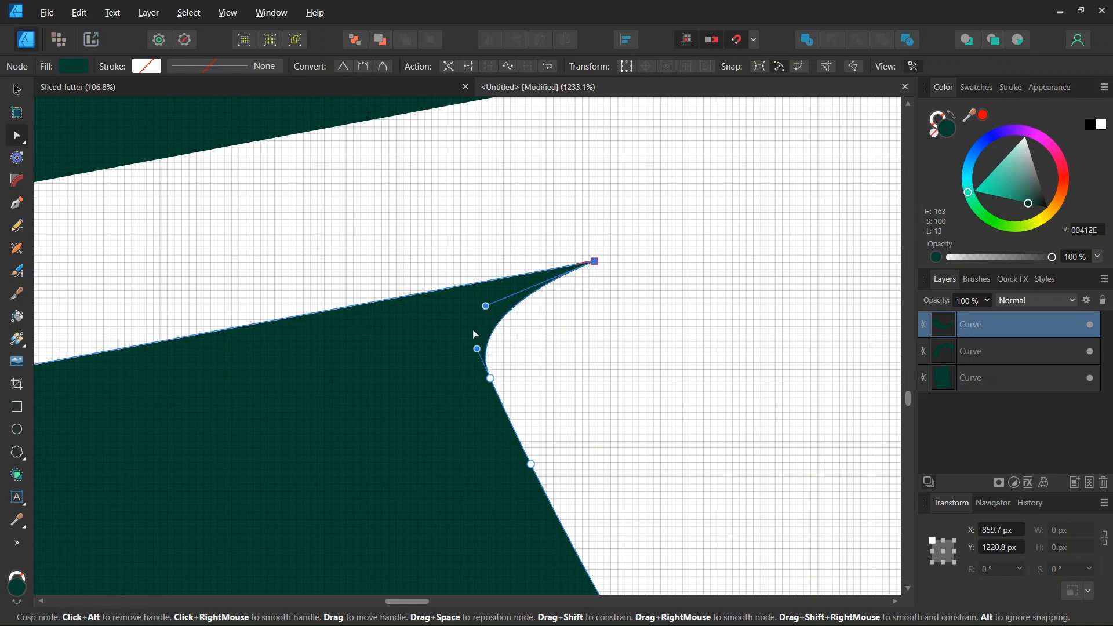
# - Lengthen the added node's upper handle on the lower piece's inner edge to tighten the spike's curve, and deselect the piece
pyautogui.click(489, 377)
pyautogui.scroll(1, 485, 374)
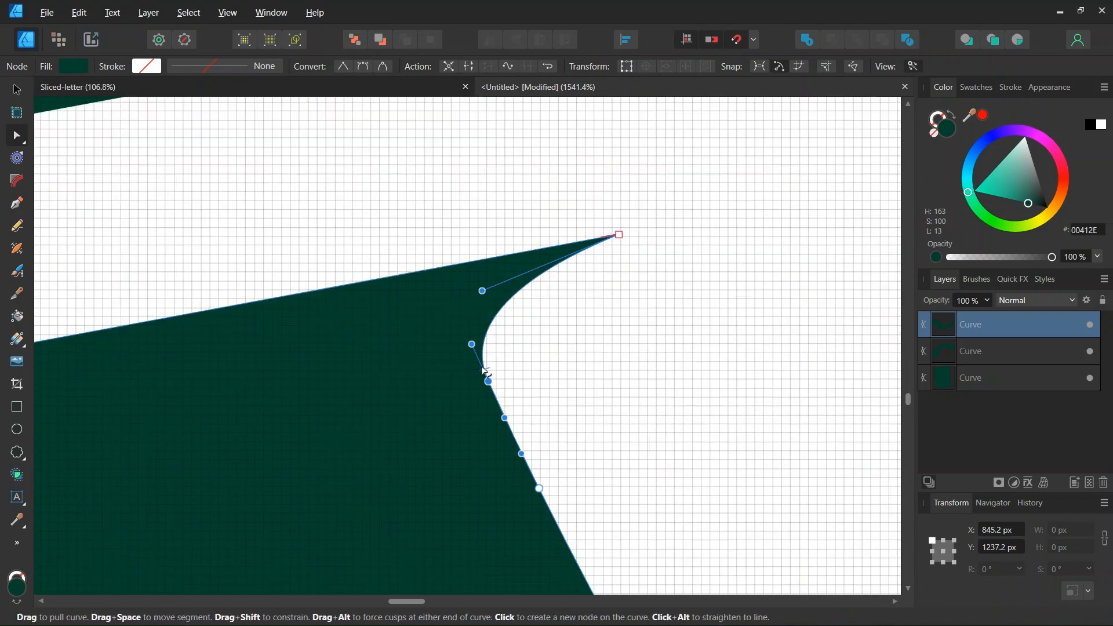
pyautogui.moveTo(472, 345); pyautogui.dragTo(467, 313)
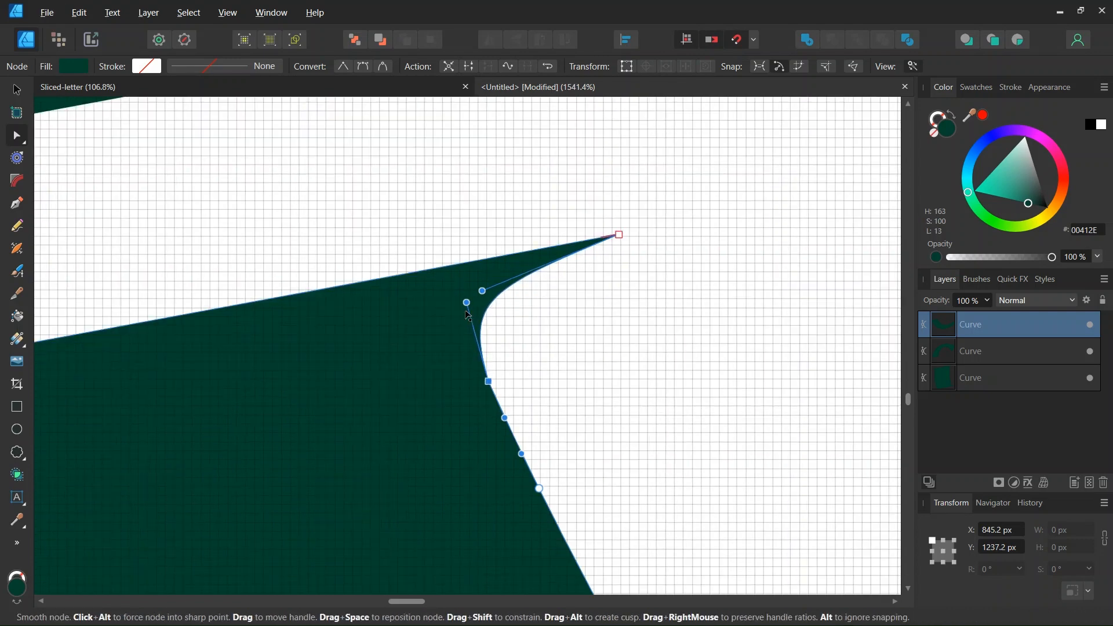
pyautogui.scroll(-10, 457, 365)
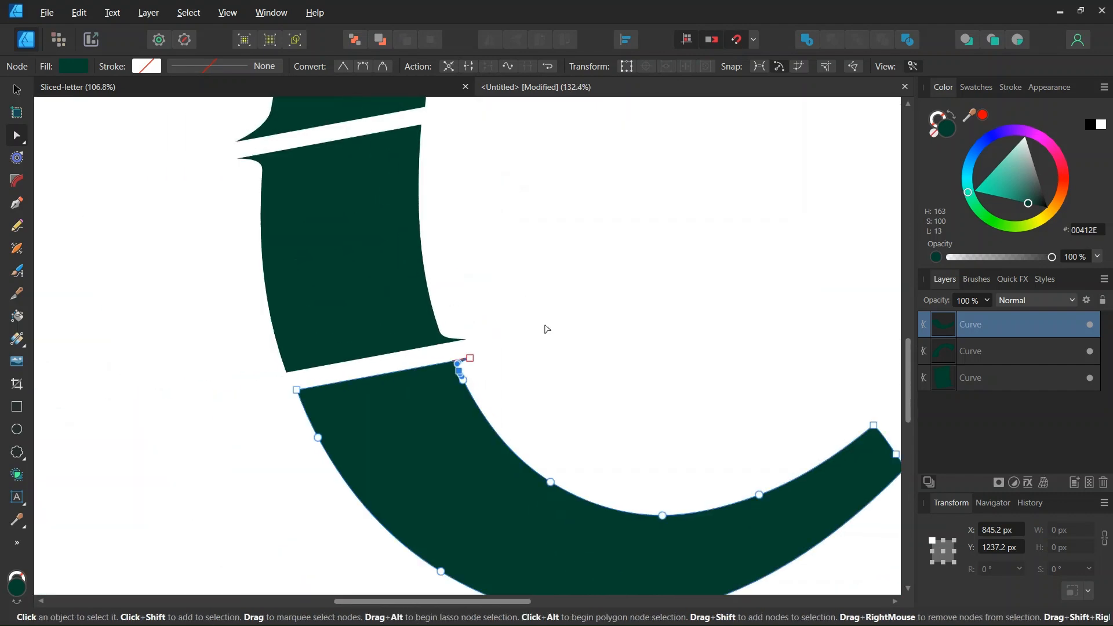
pyautogui.click(547, 329)
# - Switch to the Move tool and examine the whole sliced letter C with its curved spikes at both cuts
pyautogui.scroll(-3, 551, 327)
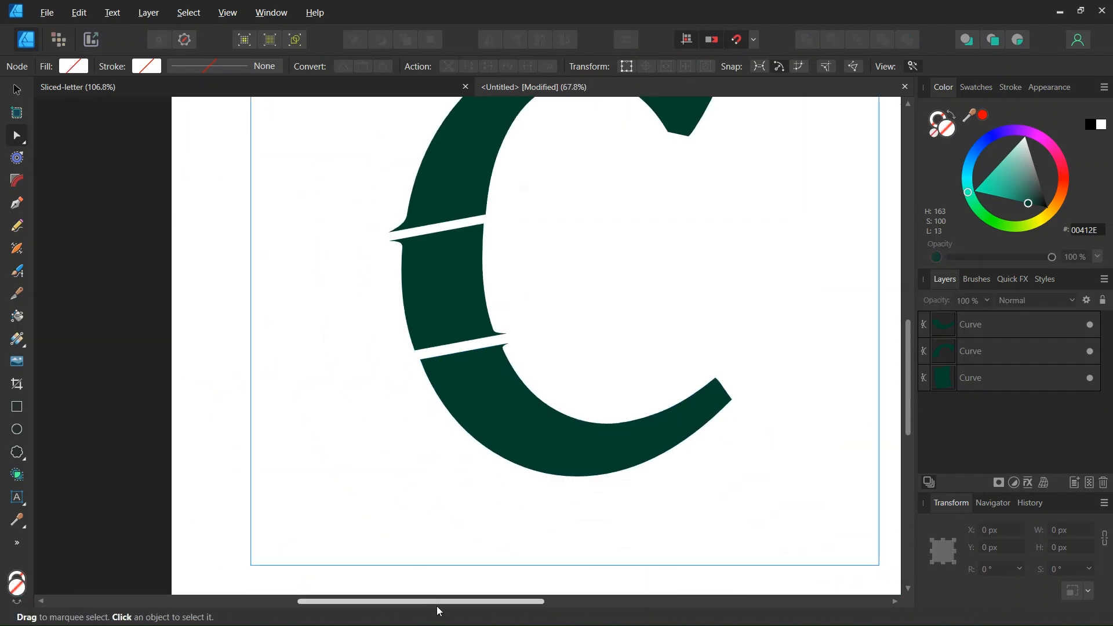
pyautogui.scroll(-1, 541, 417)
pyautogui.click(16, 89)
pyautogui.scroll(-1, 533, 266)
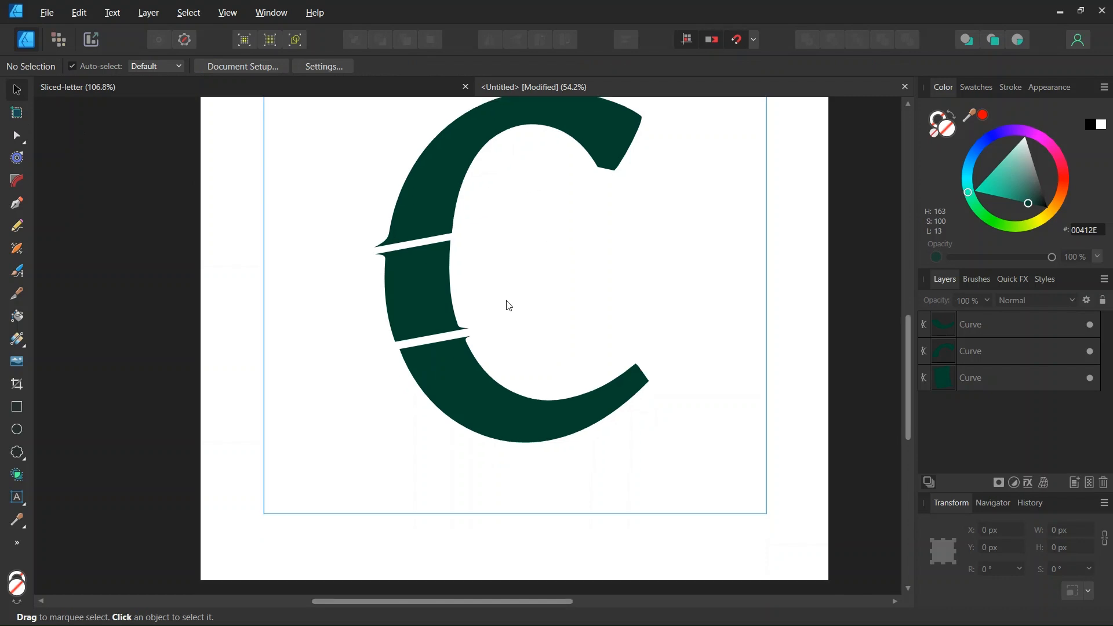
pyautogui.scroll(1, 560, 267)
pyautogui.hscroll(1, 561, 268)
pyautogui.scroll(1, 553, 246)
pyautogui.scroll(-1, 547, 242)
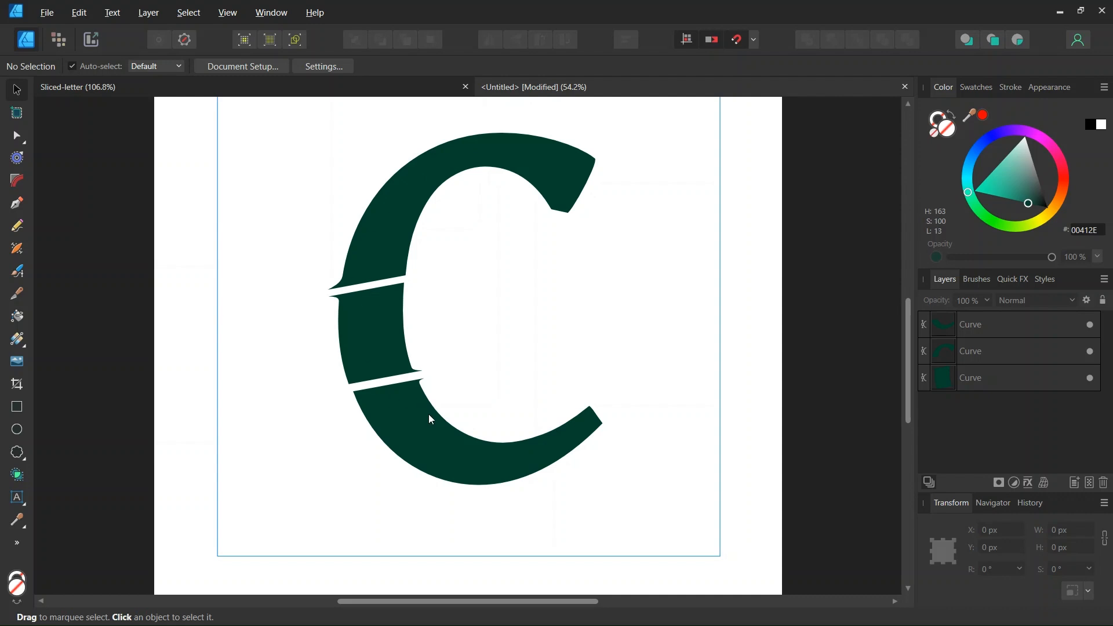
pyautogui.scroll(1, 478, 330)
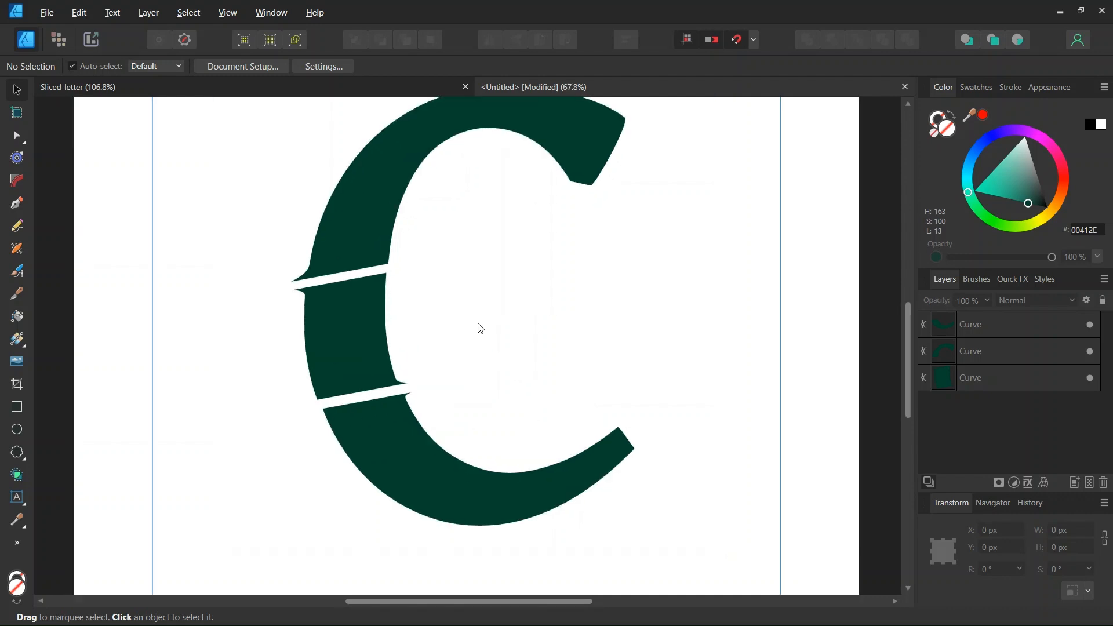